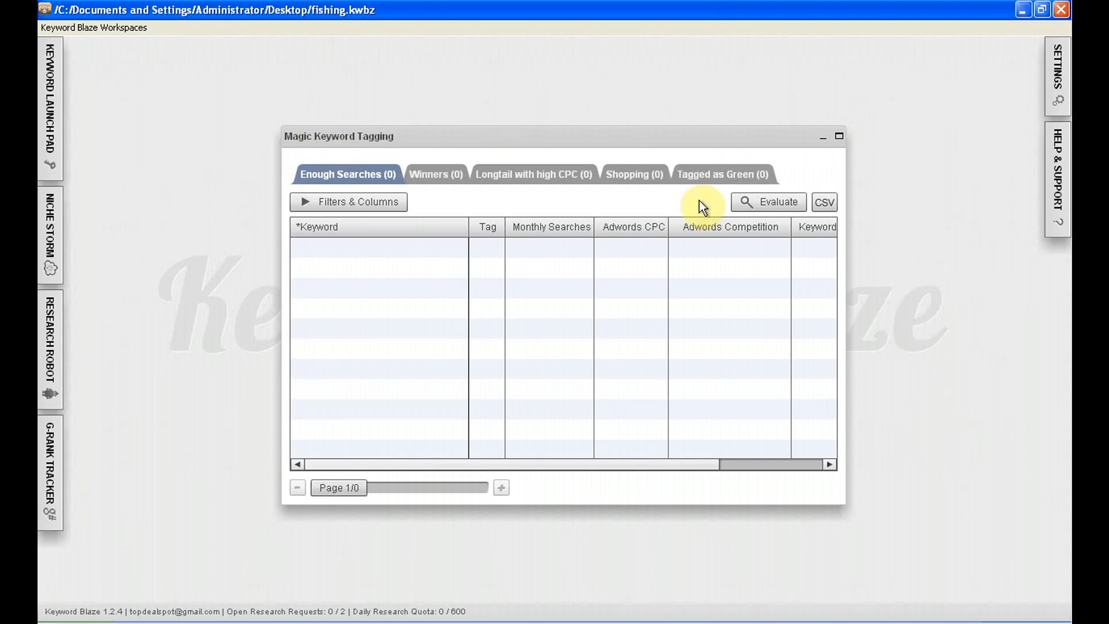
Minimize the Magic Keyword Tagging window and create a new workspace named fishing in My Documents.
left_click(822, 142)
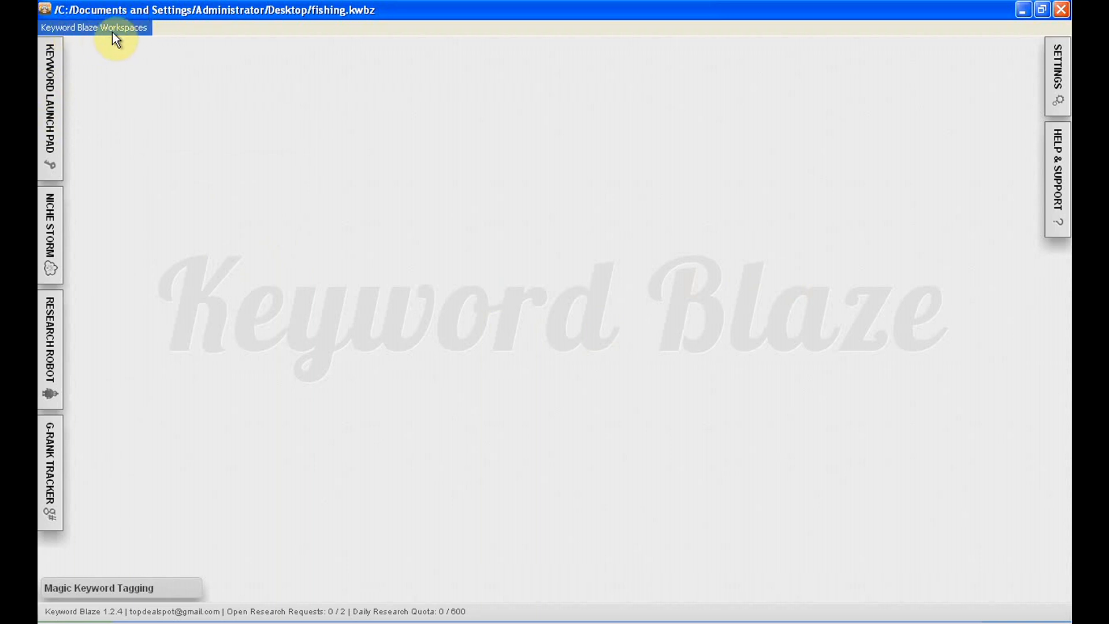
left_click(130, 29)
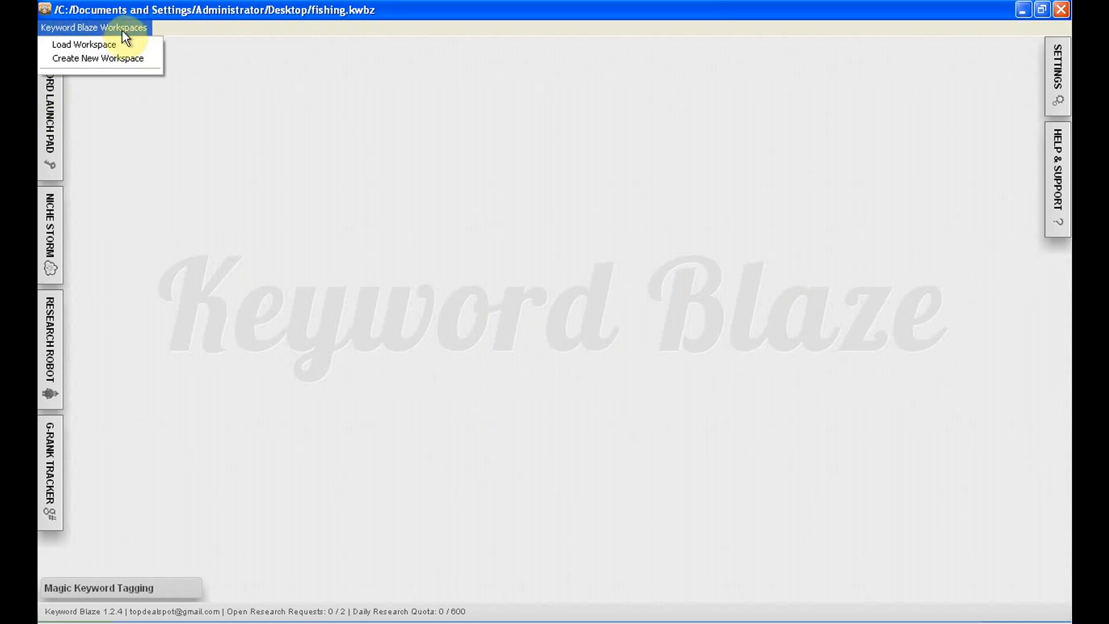
left_click(136, 59)
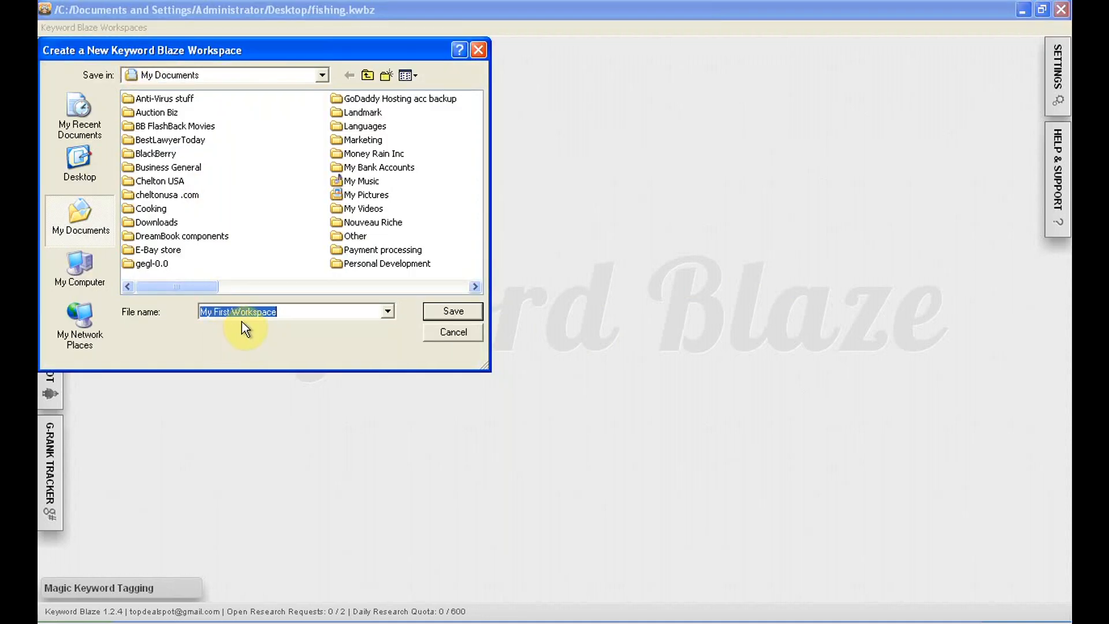
type("fishing")
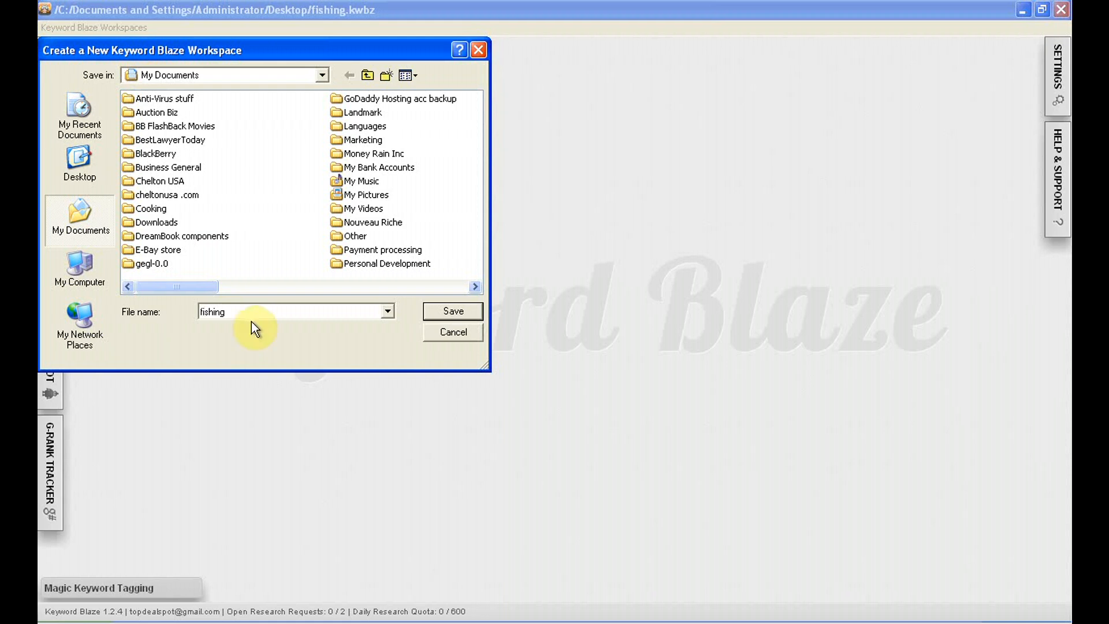
left_click(437, 312)
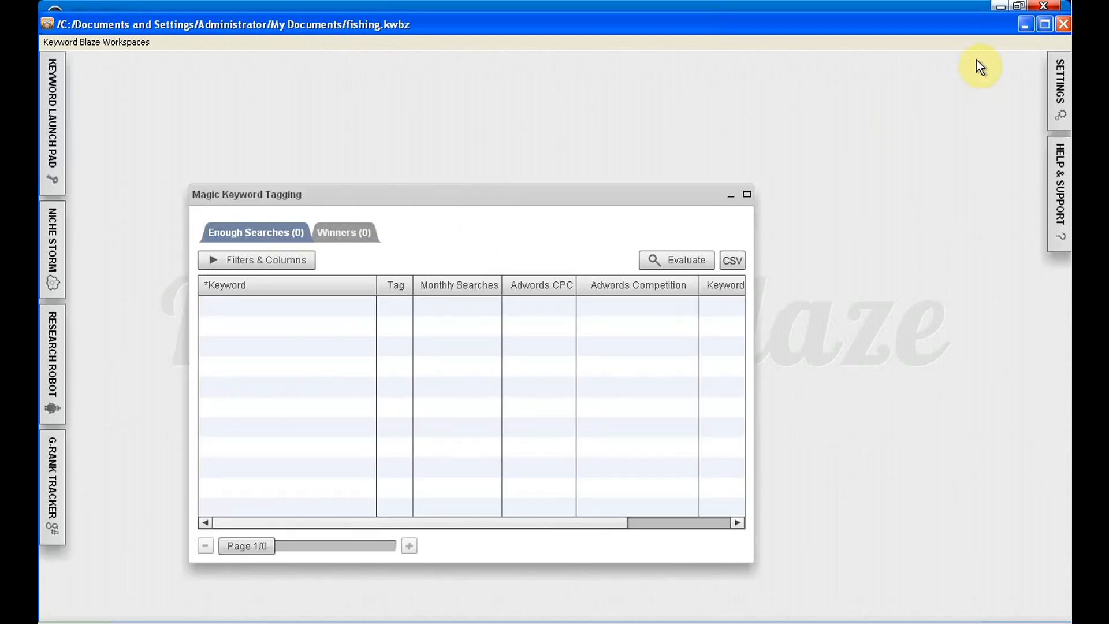
Maximize the new fishing workspace and minimize its Magic Keyword Tagging window.
left_click(1044, 25)
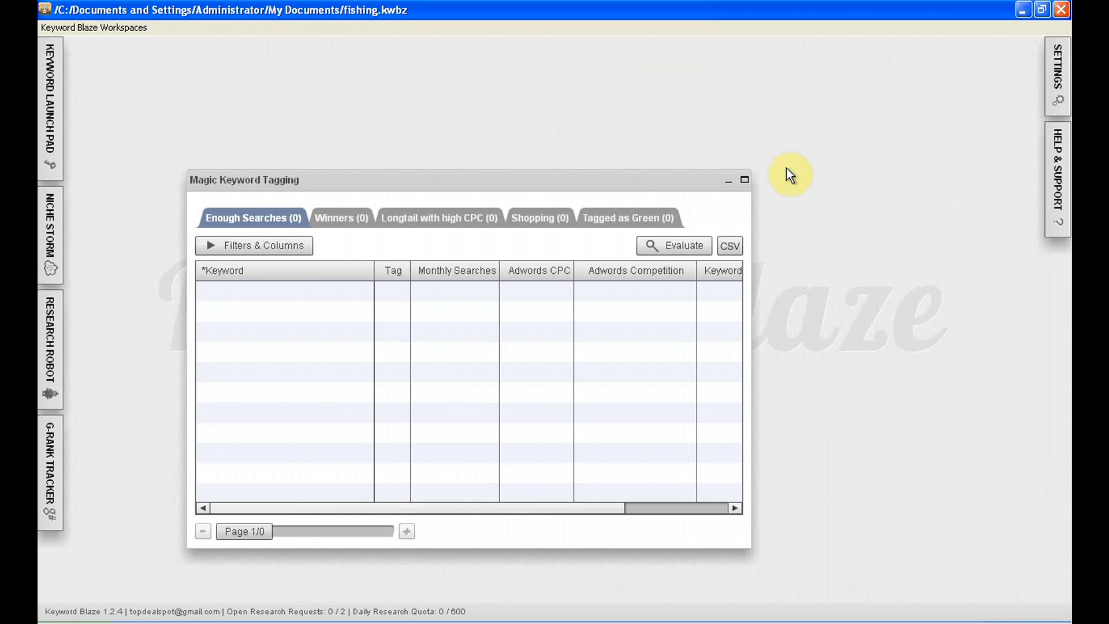
left_click_drag(635, 172, 712, 131)
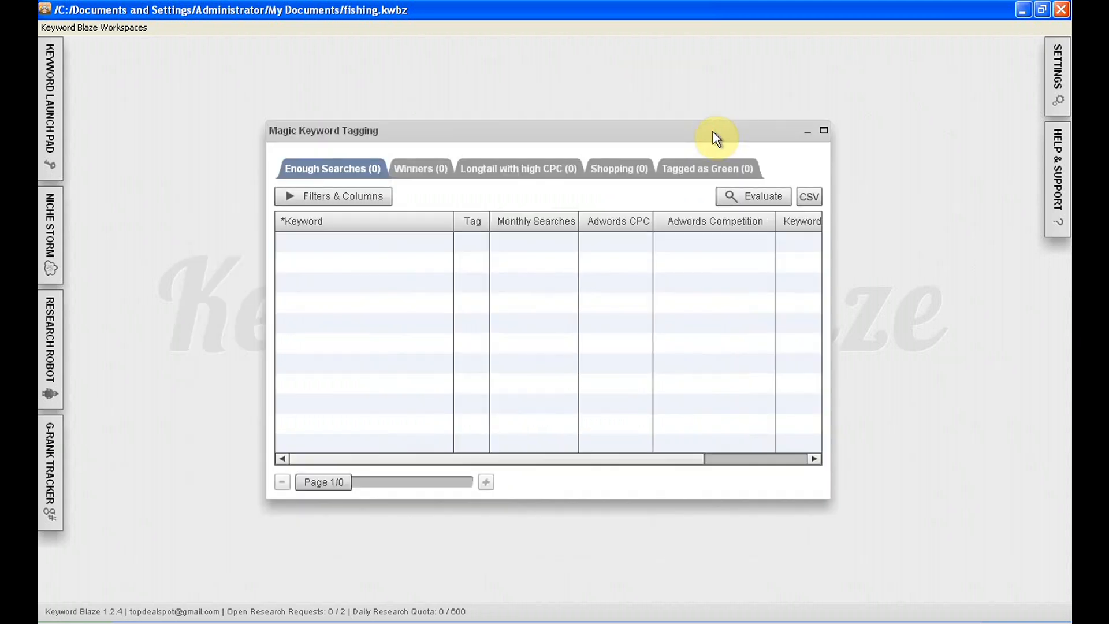
left_click(810, 135)
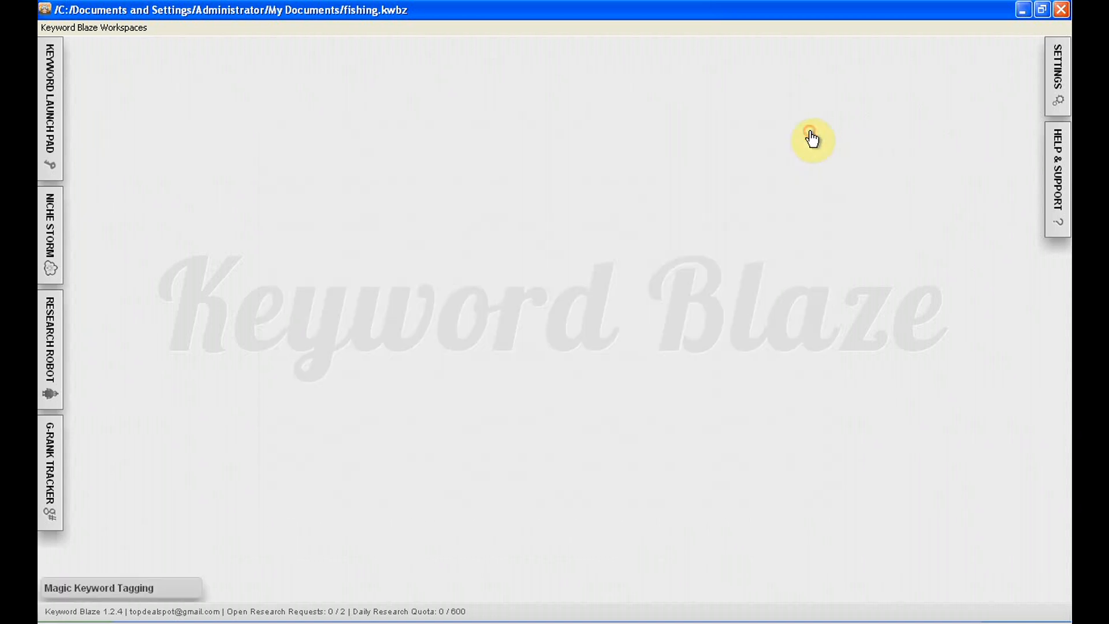
Examine the Keyword Launch Pad's single and multiple seed keyword fields and its expanded country and language options, and collapse it.
left_click(51, 103)
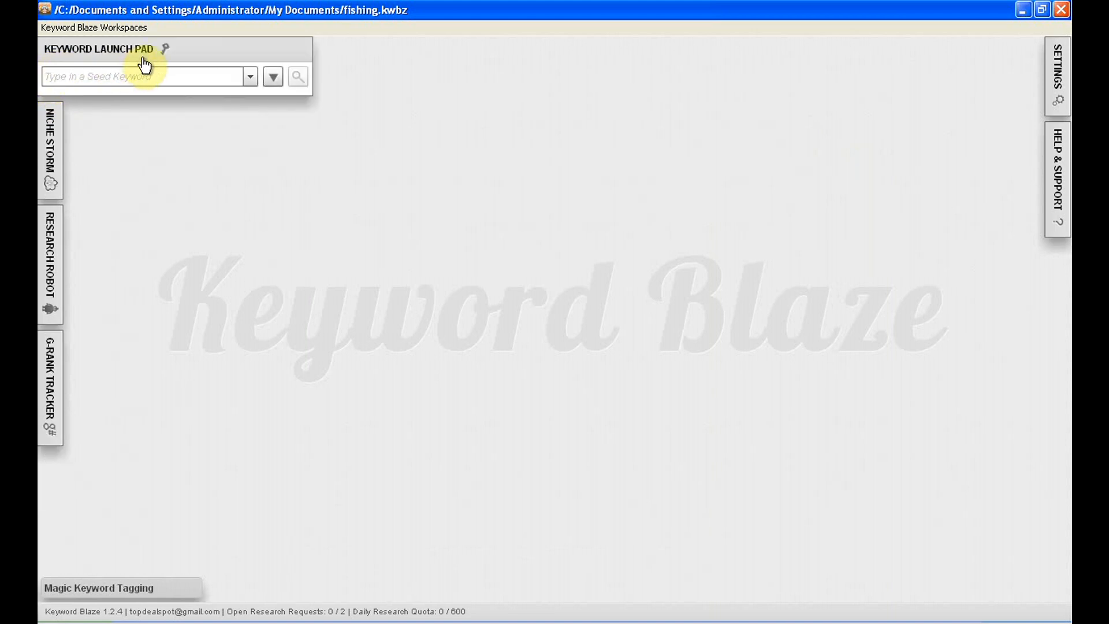
left_click(174, 77)
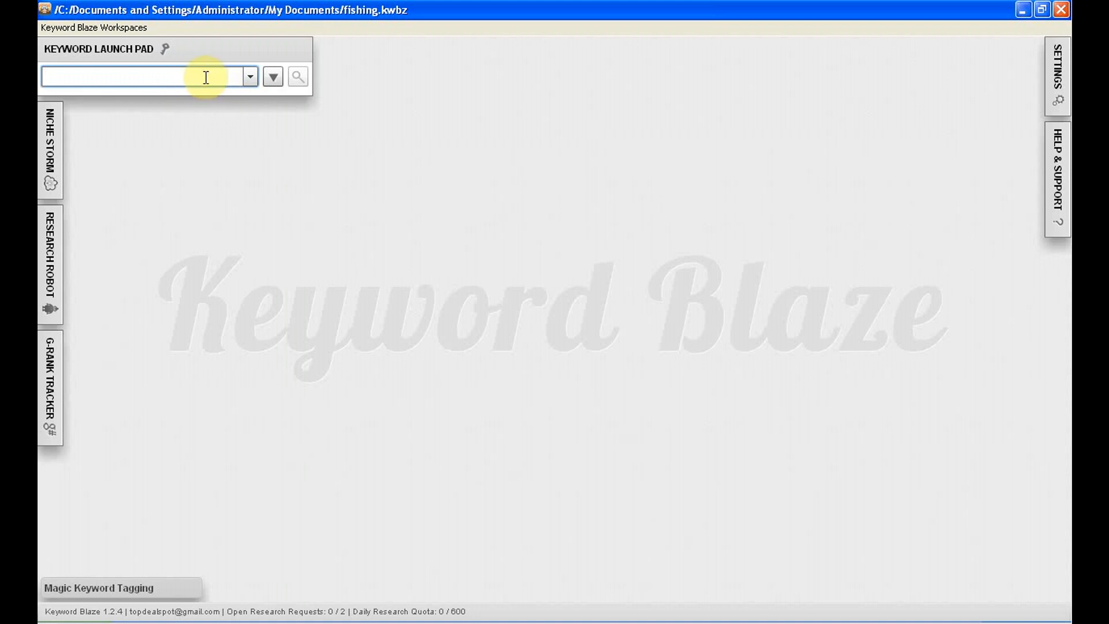
left_click(272, 77)
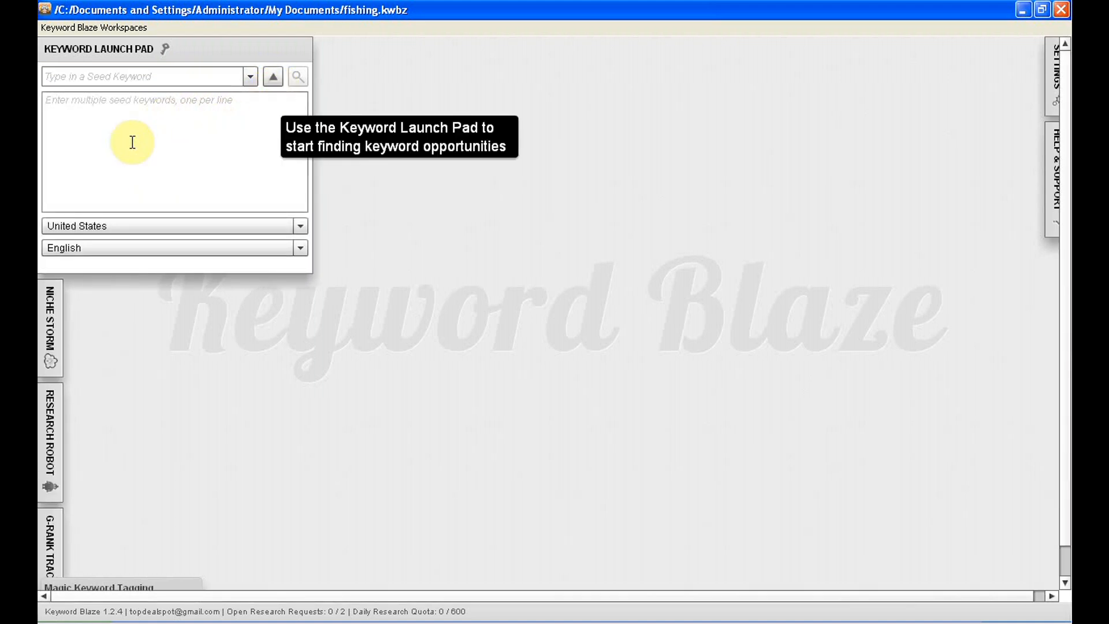
left_click(117, 115)
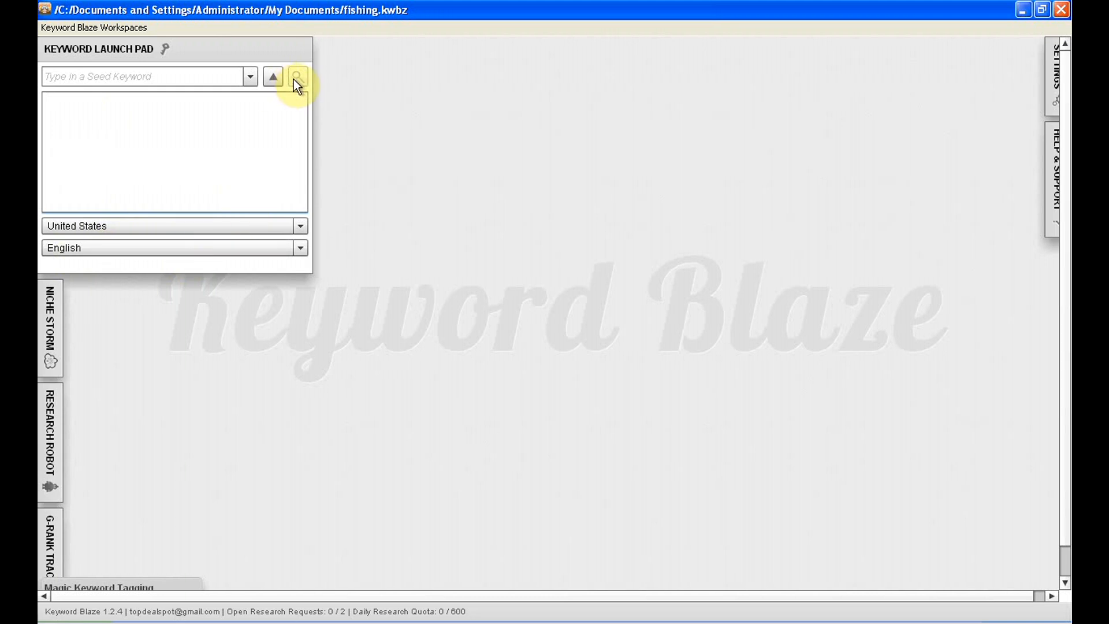
left_click(101, 50)
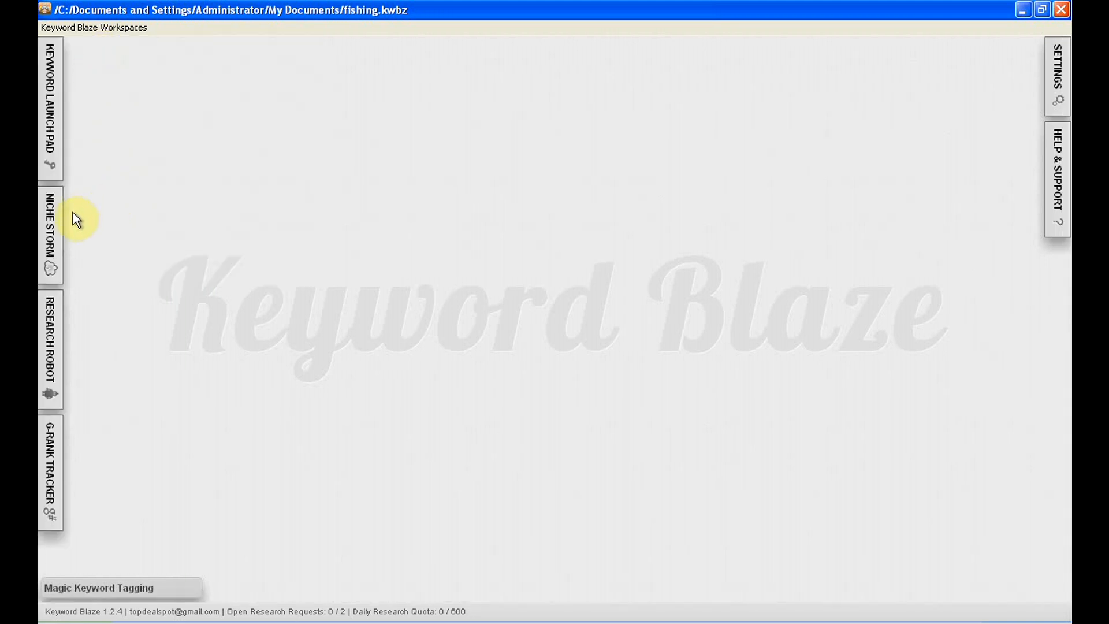
Examine the Research Robot's seed keyword field and its automatic stop durations, and collapse it.
left_click(51, 332)
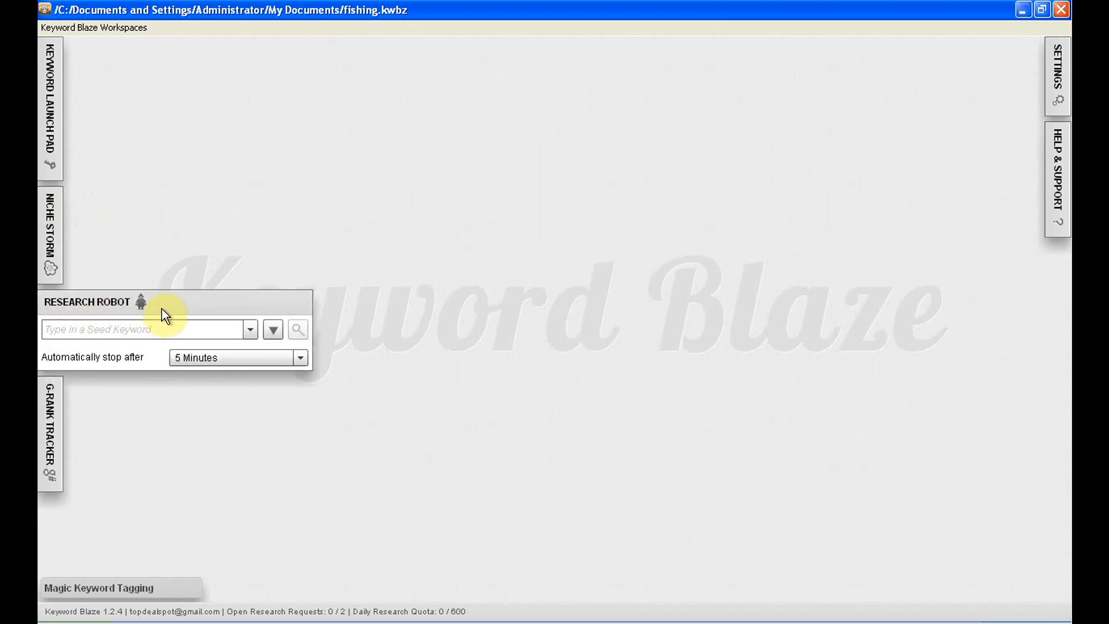
left_click(132, 330)
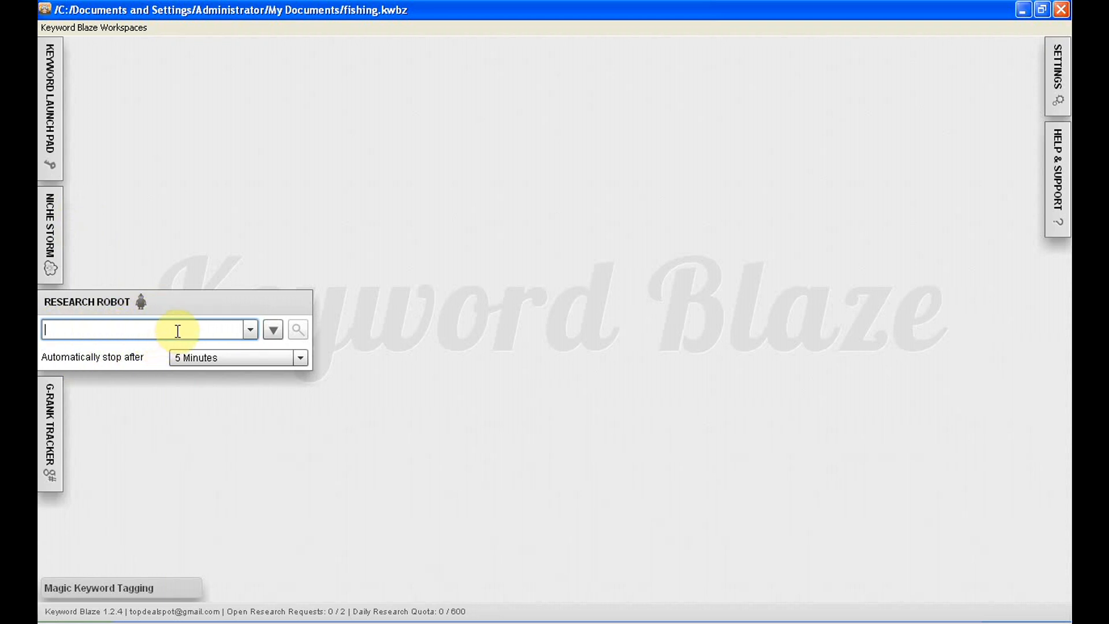
left_click(301, 358)
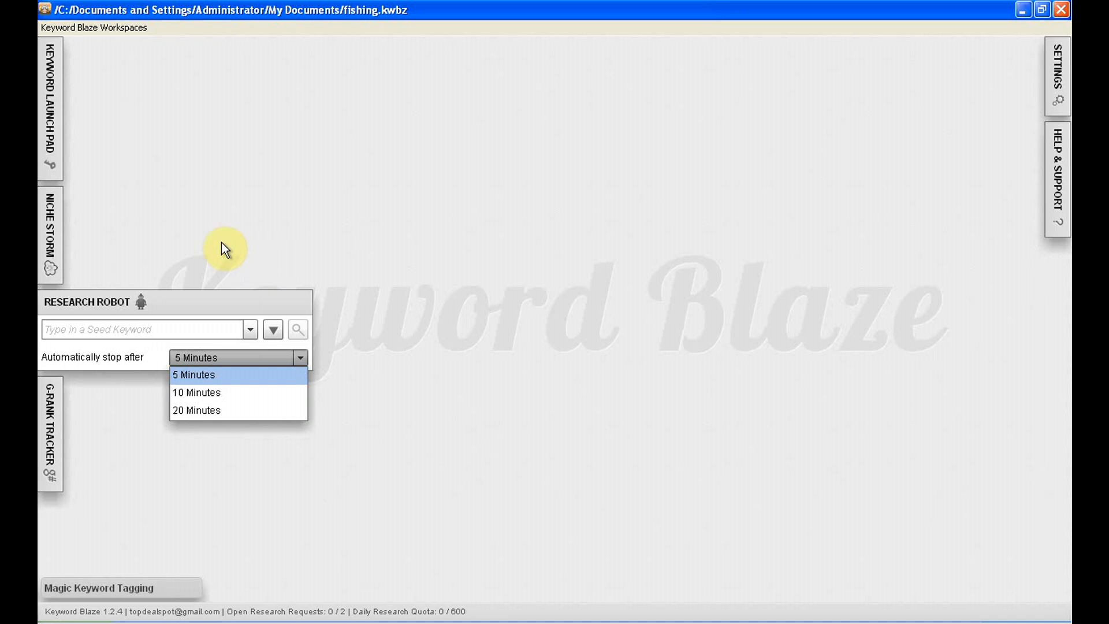
left_click(93, 304)
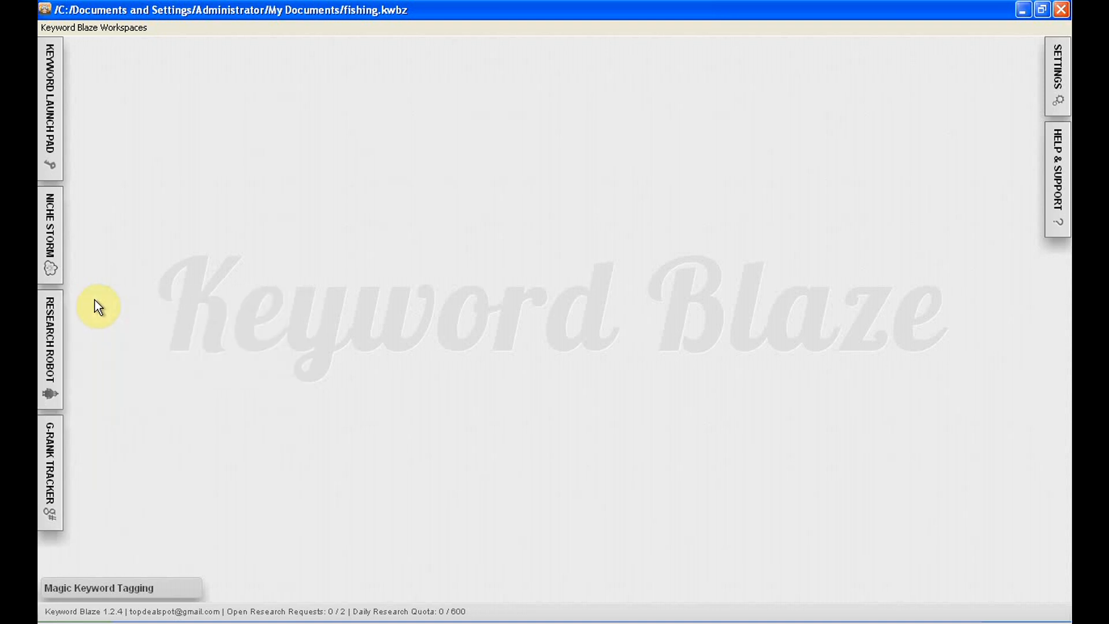
Run a Niche Storm for the seed keyword "fishing" with All Countries and All Languages.
left_click(54, 232)
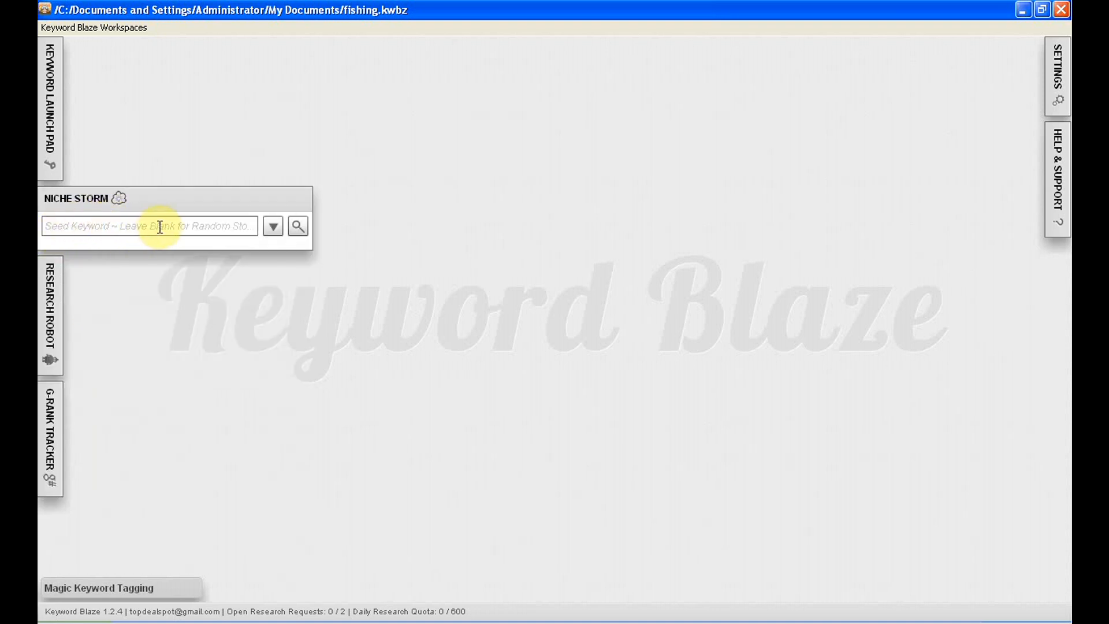
left_click(163, 225)
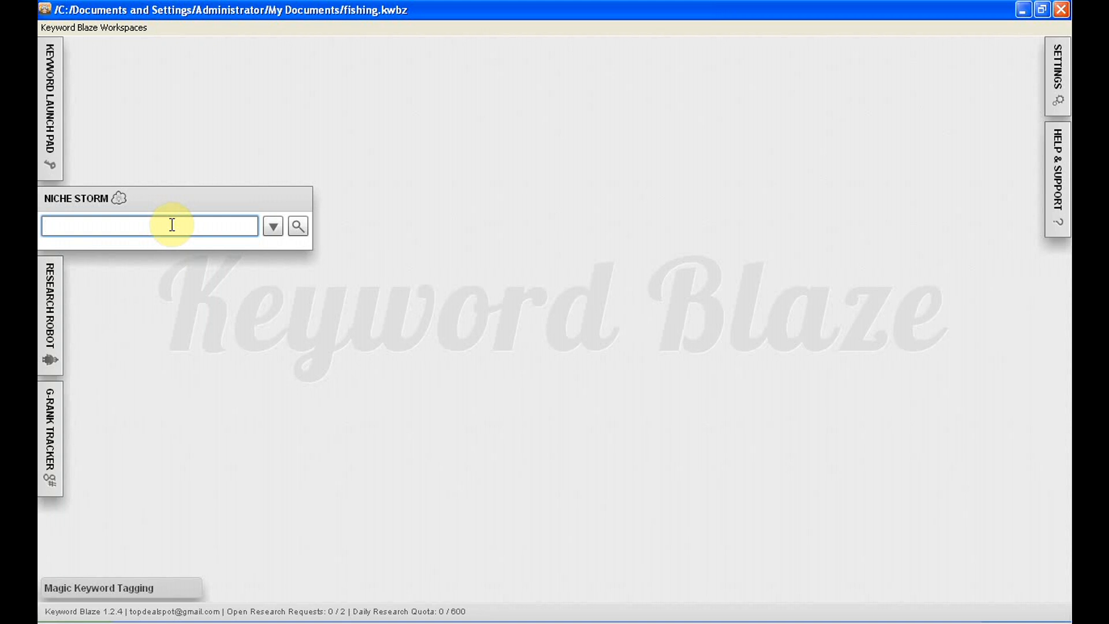
type("fishing")
left_click(272, 227)
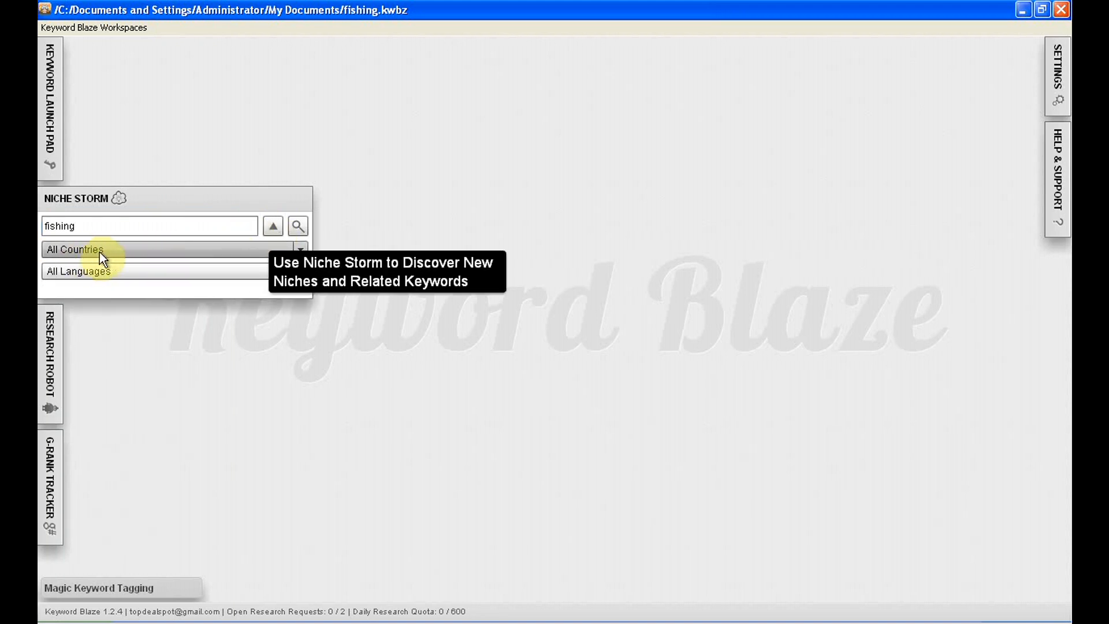
left_click(299, 226)
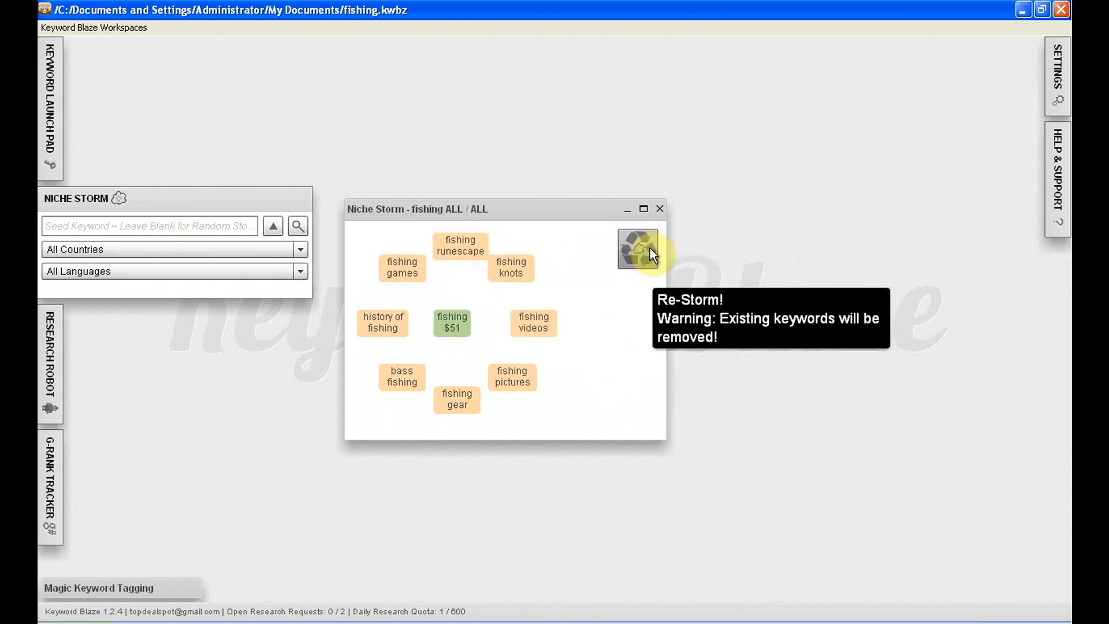
Close the Niche Storm results window for fishing and collapse Niche Storm.
left_click(660, 210)
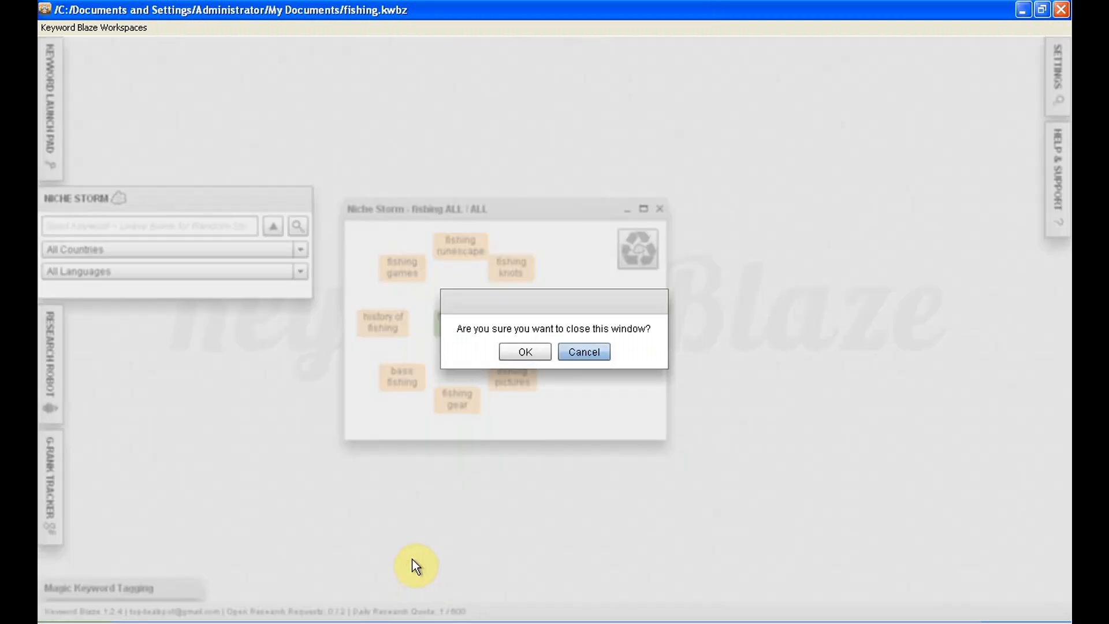
left_click(522, 352)
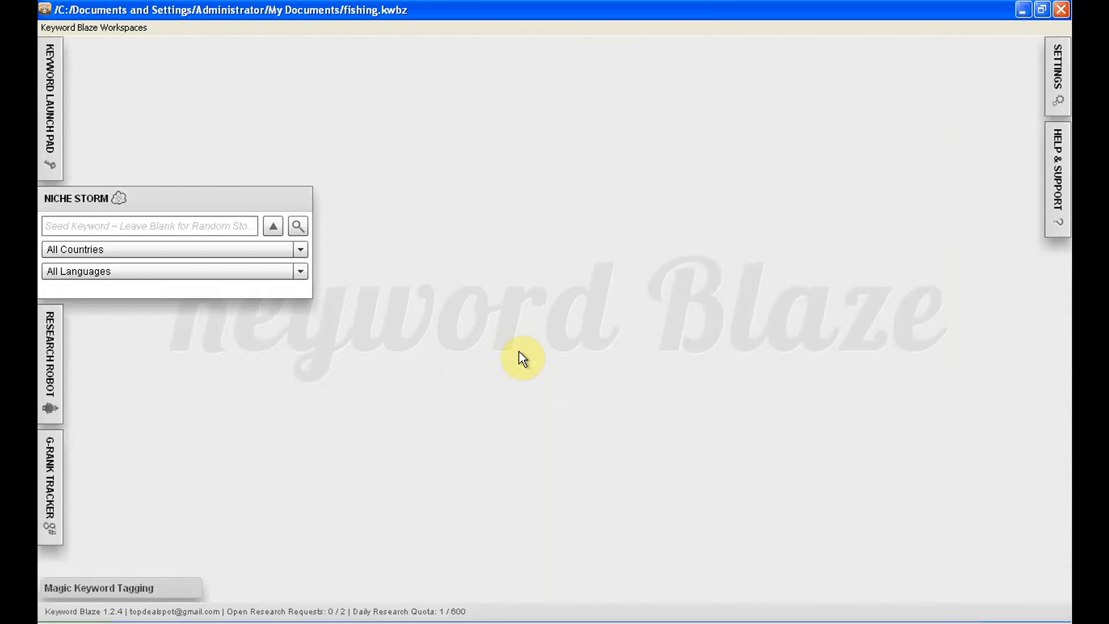
left_click(70, 205)
Examine the G-Rank Tracker's domain name and search terms fields, and collapse it.
left_click(52, 459)
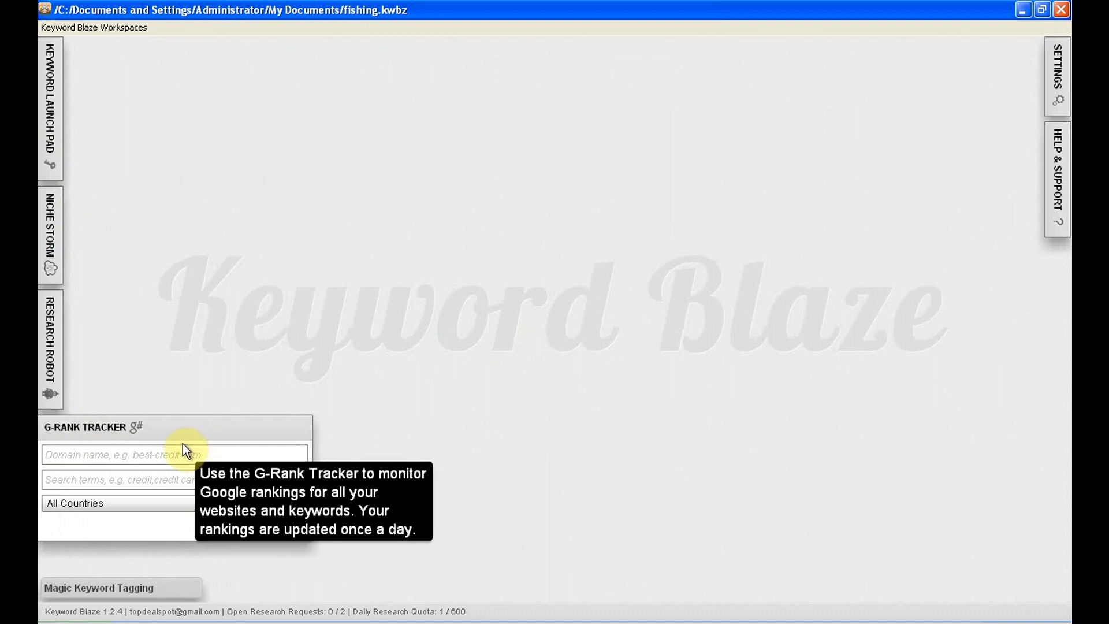
left_click(97, 456)
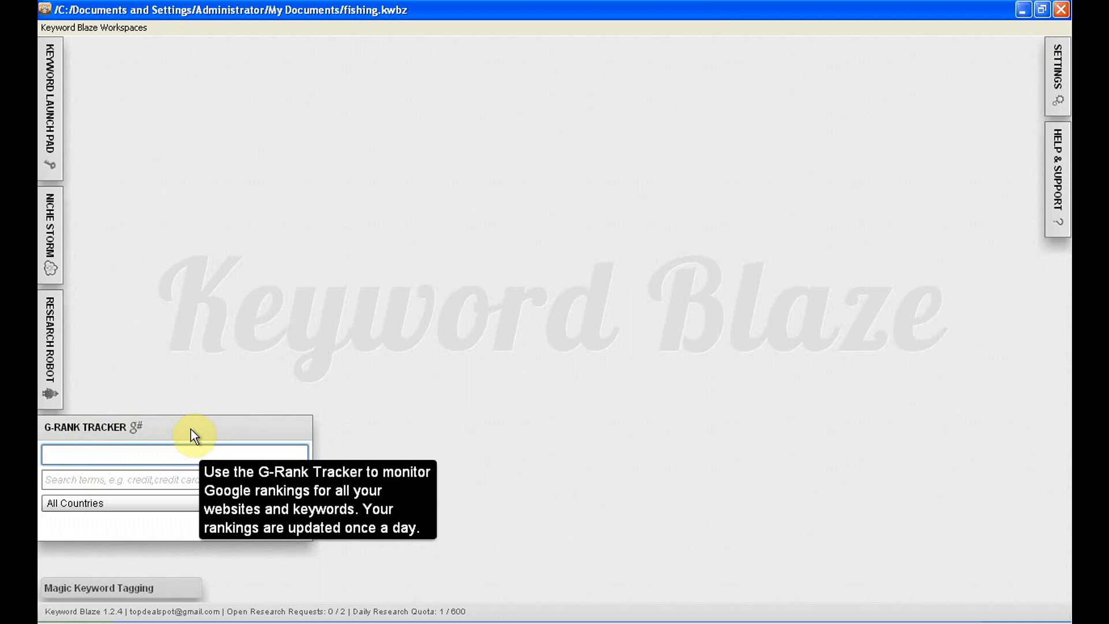
left_click(135, 481)
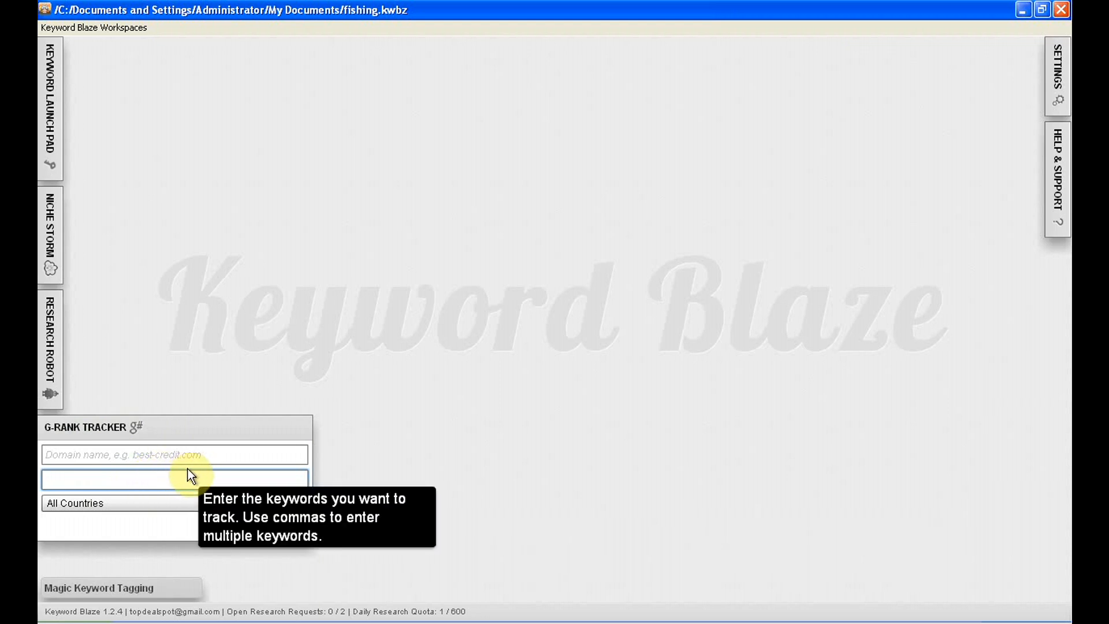
left_click(86, 430)
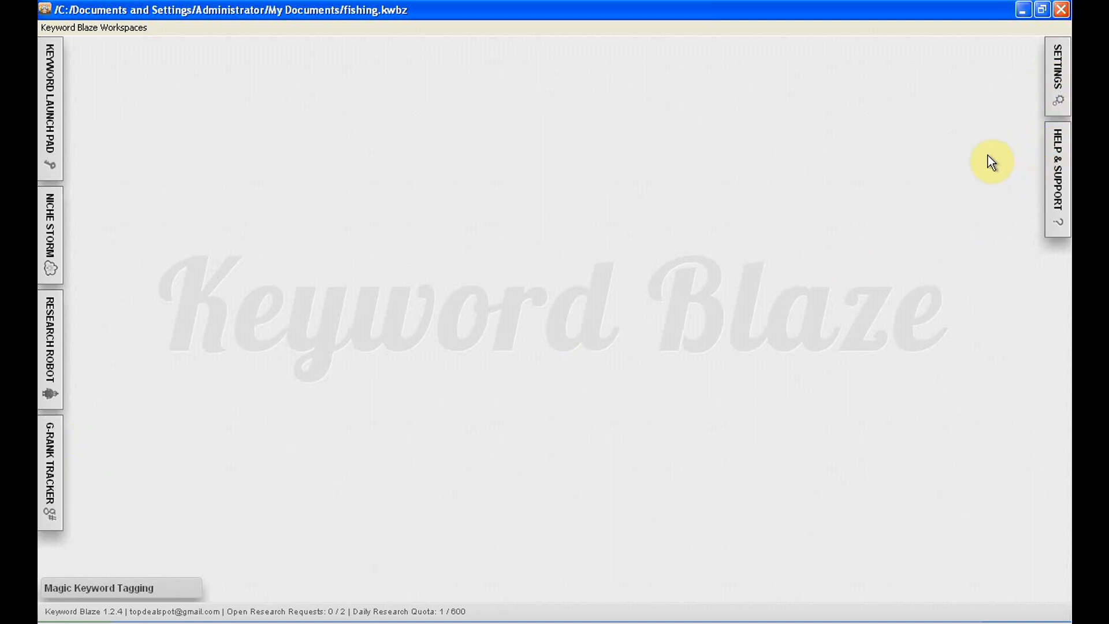
View the Help & Support options and the Magic Keyword Tagging table, putting each away after viewing.
left_click(1058, 162)
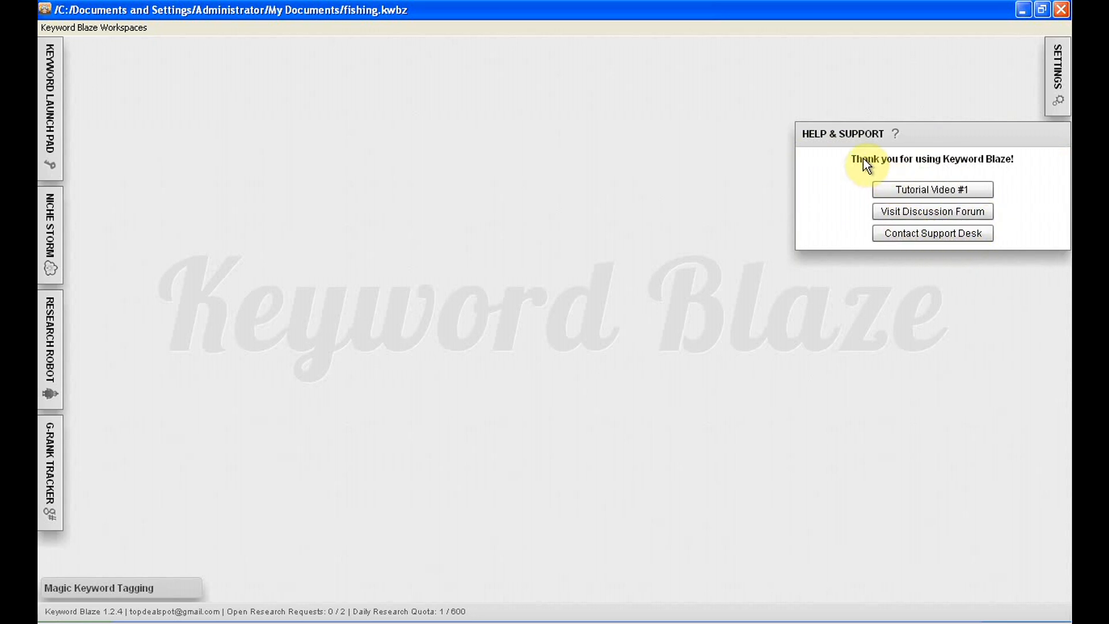
left_click(834, 141)
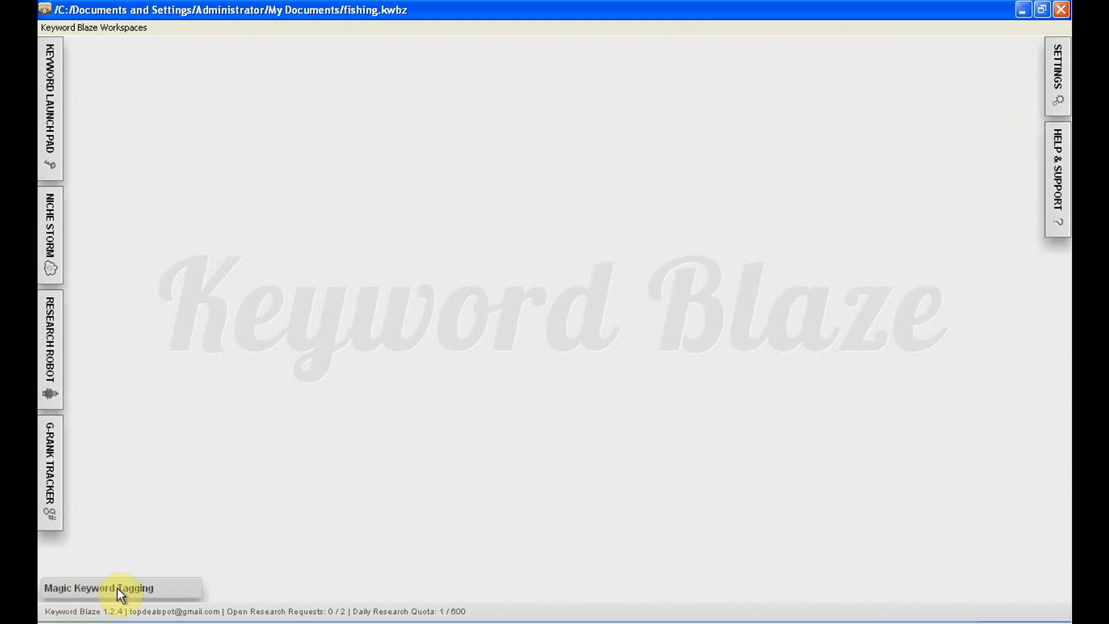
left_click(148, 594)
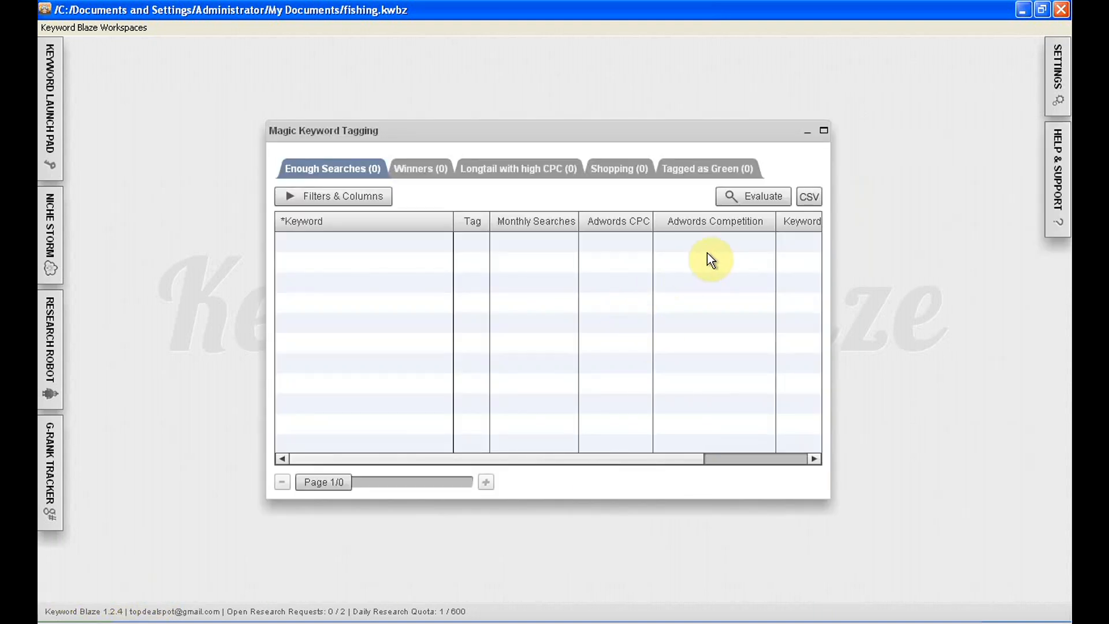
left_click(809, 136)
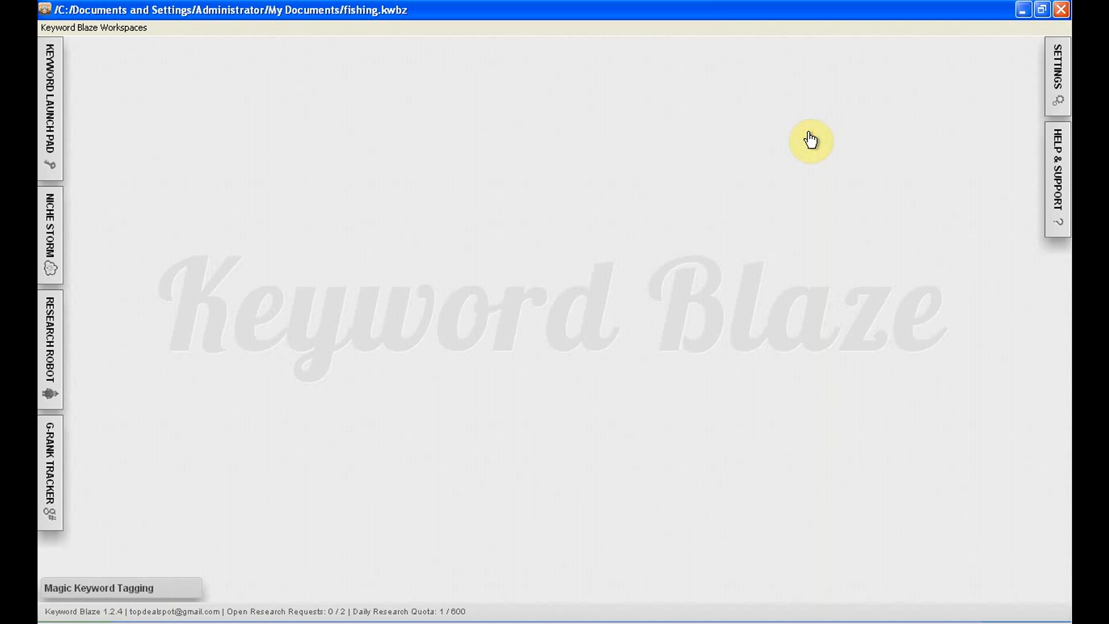
Enter "fishing" as the seed keyword in the Keyword Launch Pad, keeping United States and English.
left_click(49, 111)
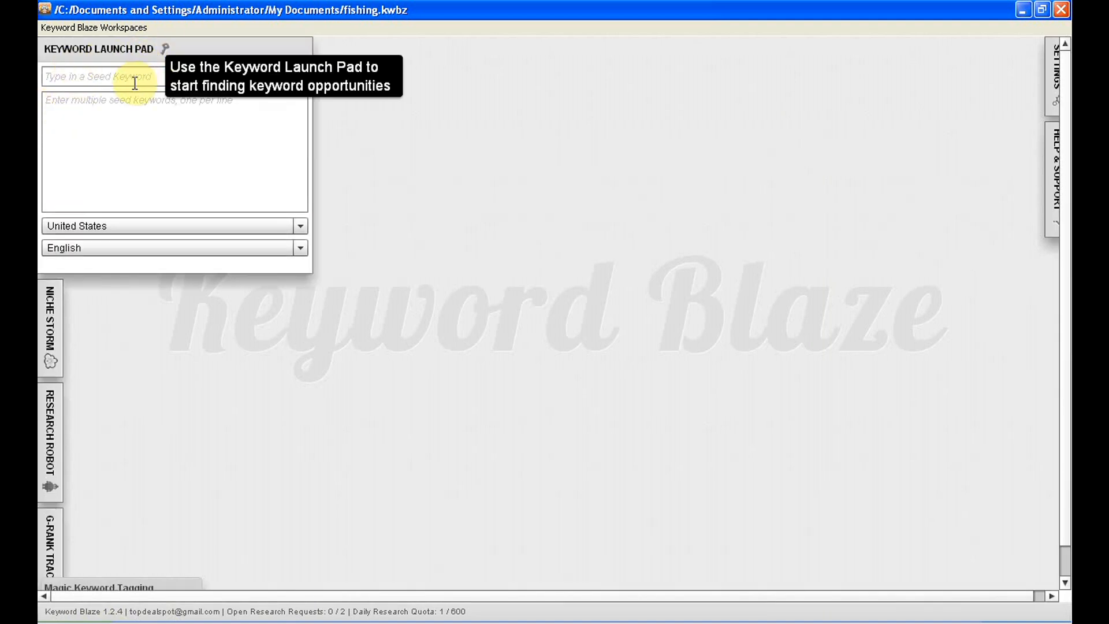
left_click(135, 75)
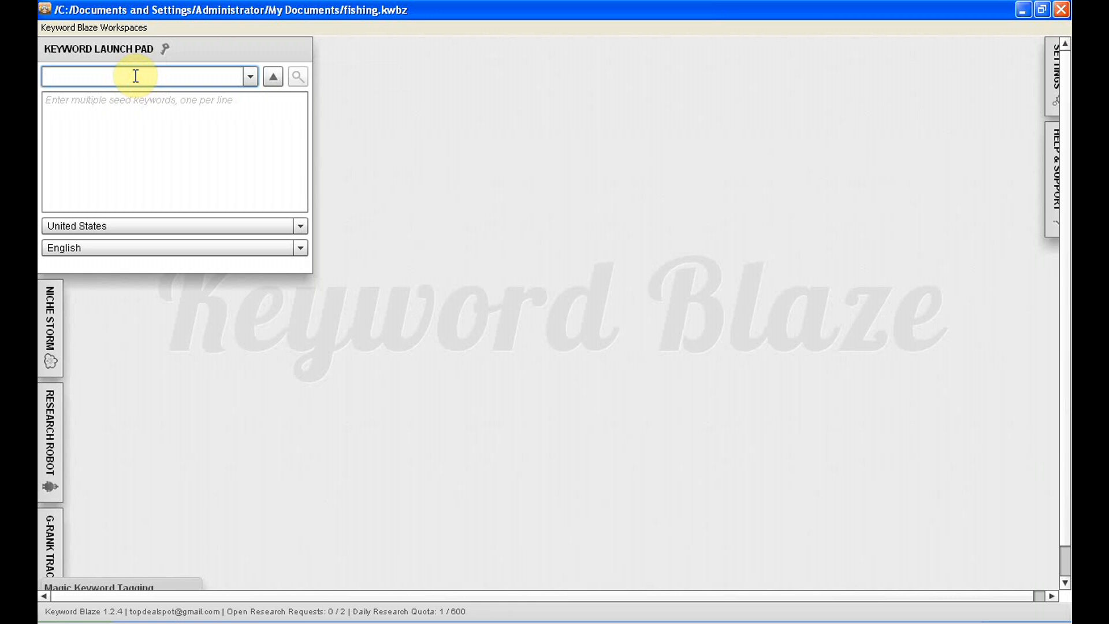
type("fishing")
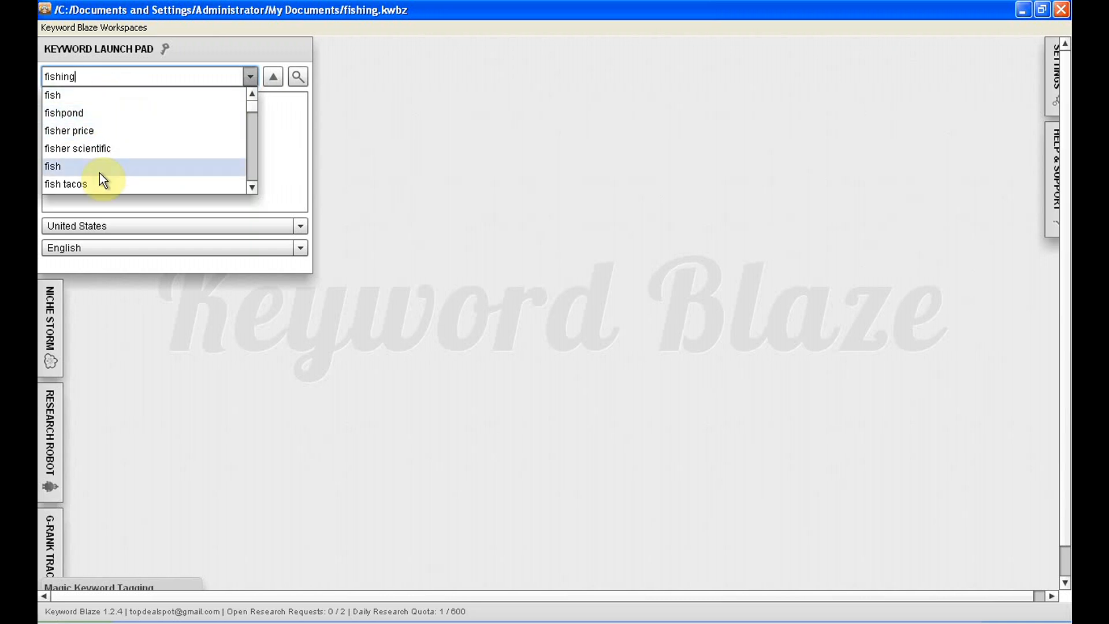
left_click(166, 78)
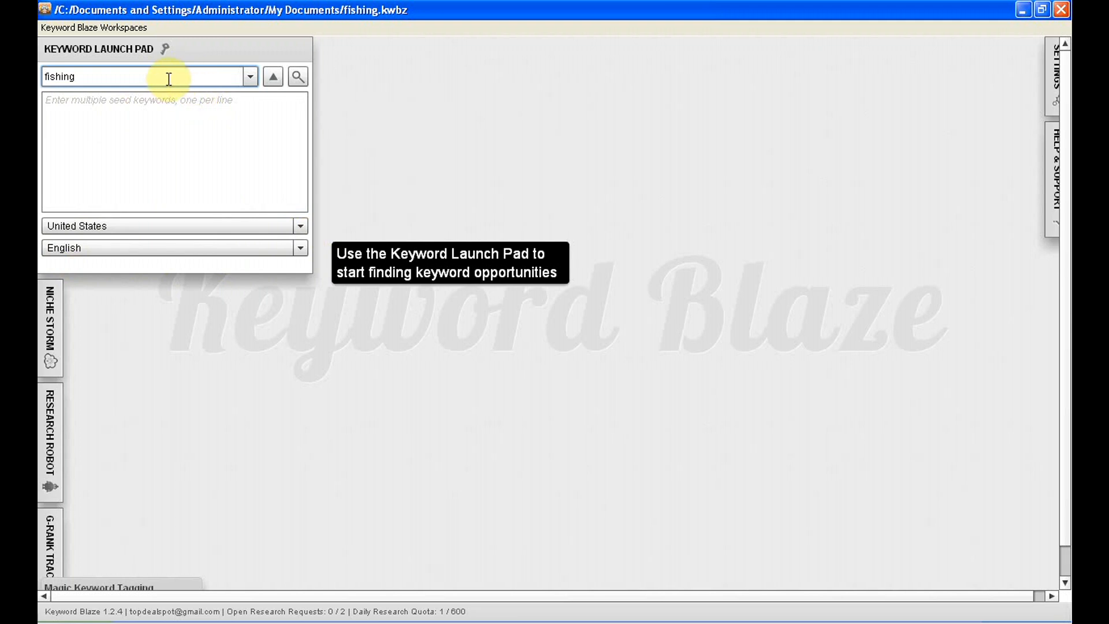
Run the Keyword Launch Pad search for the seed keyword "fishing".
left_click(298, 76)
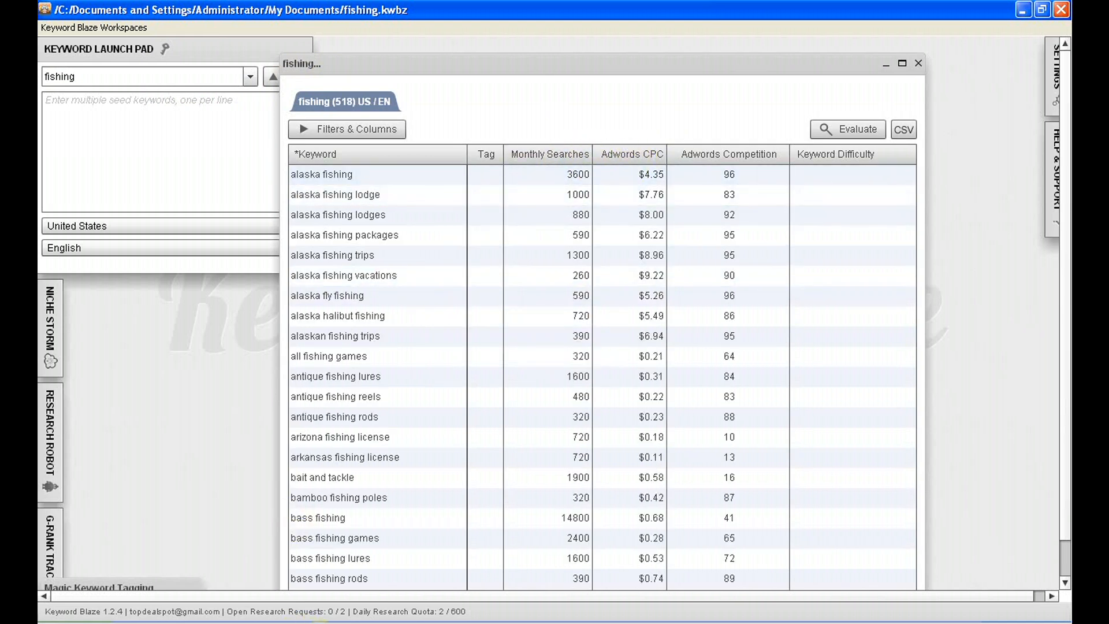
Switch to Niche Finder and enter "fishing" as the keyword.
left_click(312, 622)
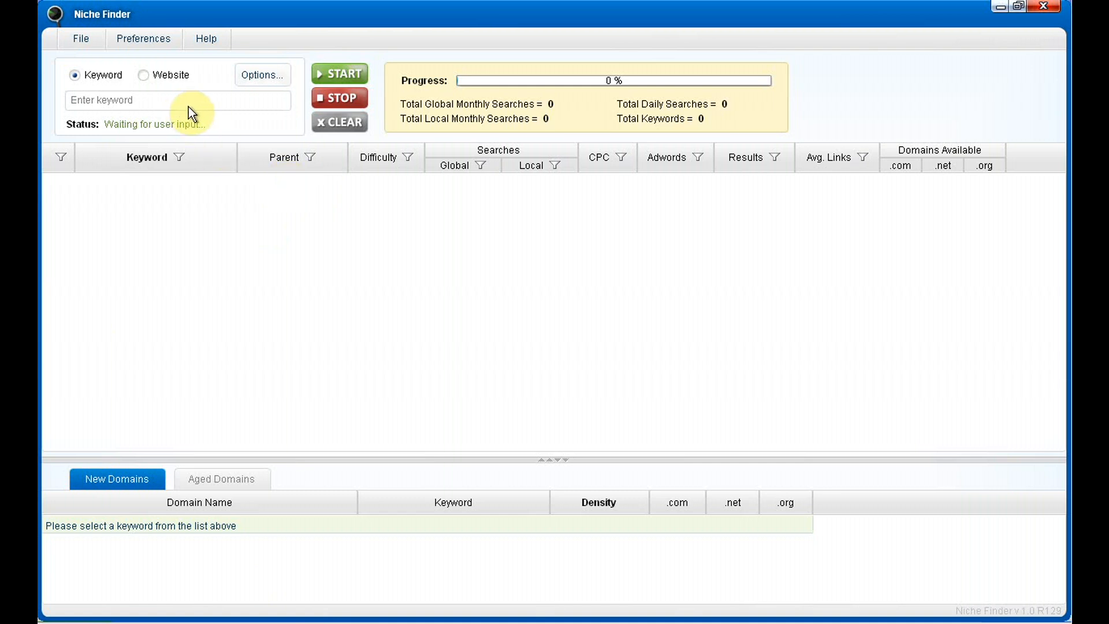
left_click(153, 102)
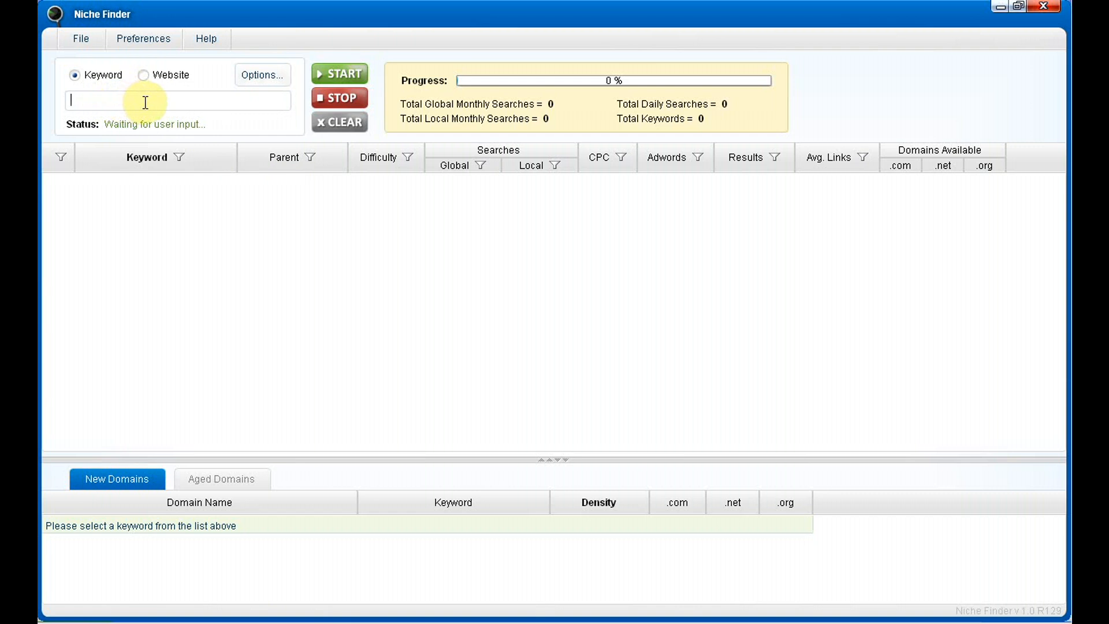
type("fishing")
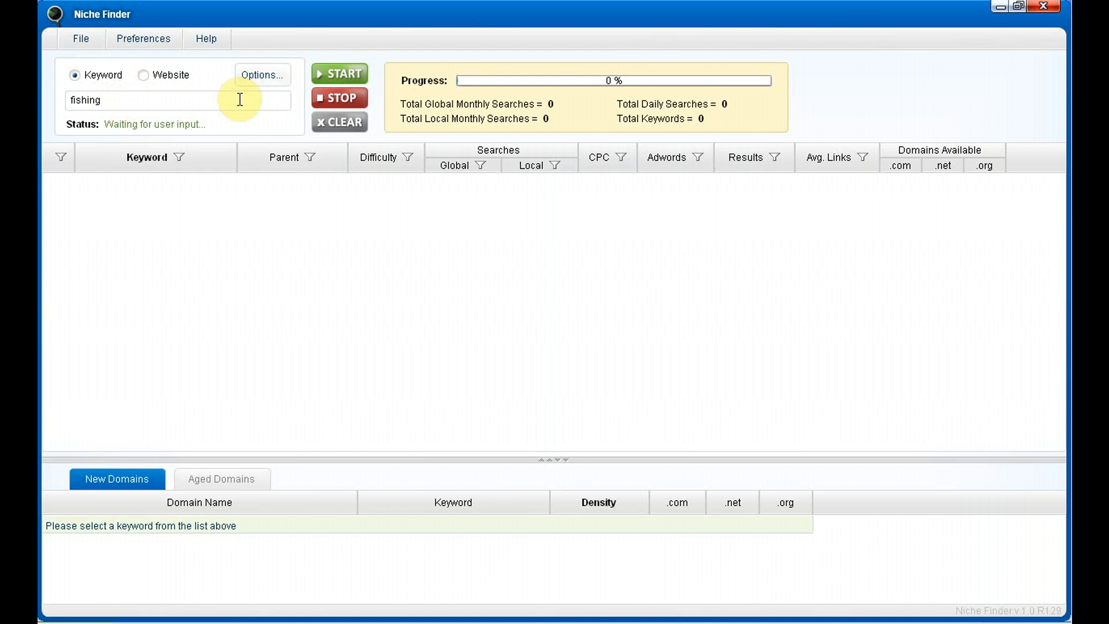
Save Niche Finder's keyword options with Exact match and Return related keywords enabled, leaving Must contain the exact keyword off.
left_click(271, 79)
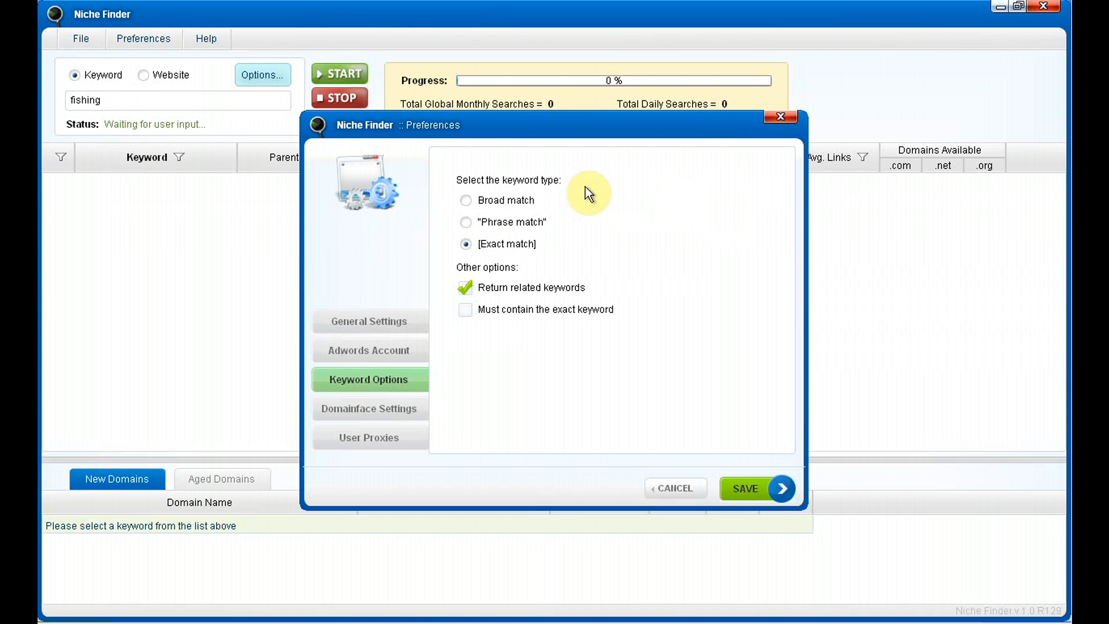
left_click(474, 249)
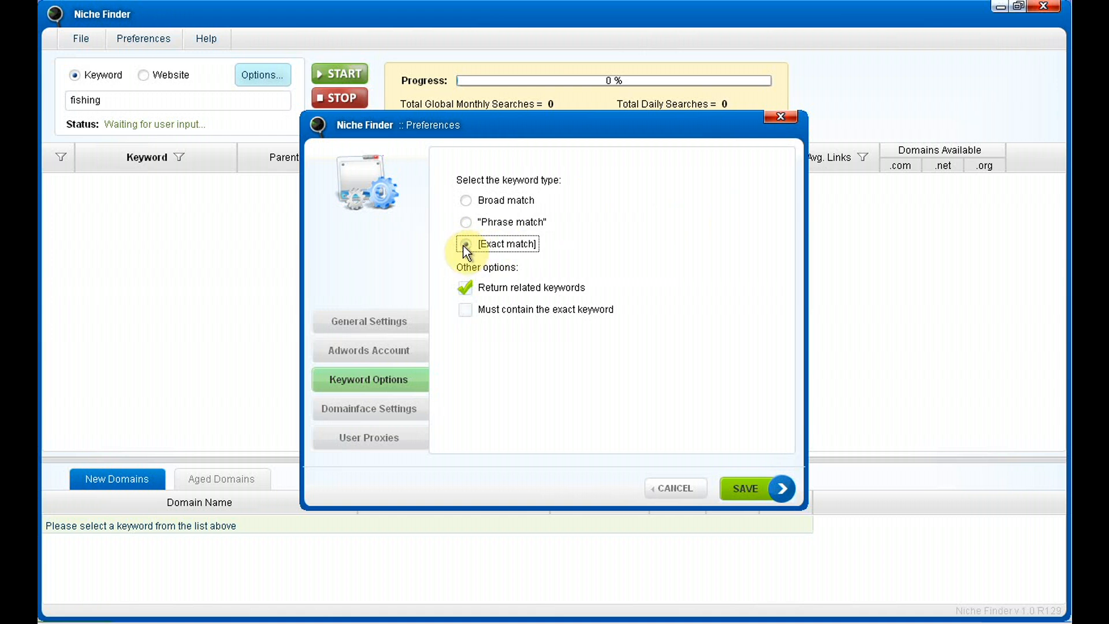
left_click(466, 243)
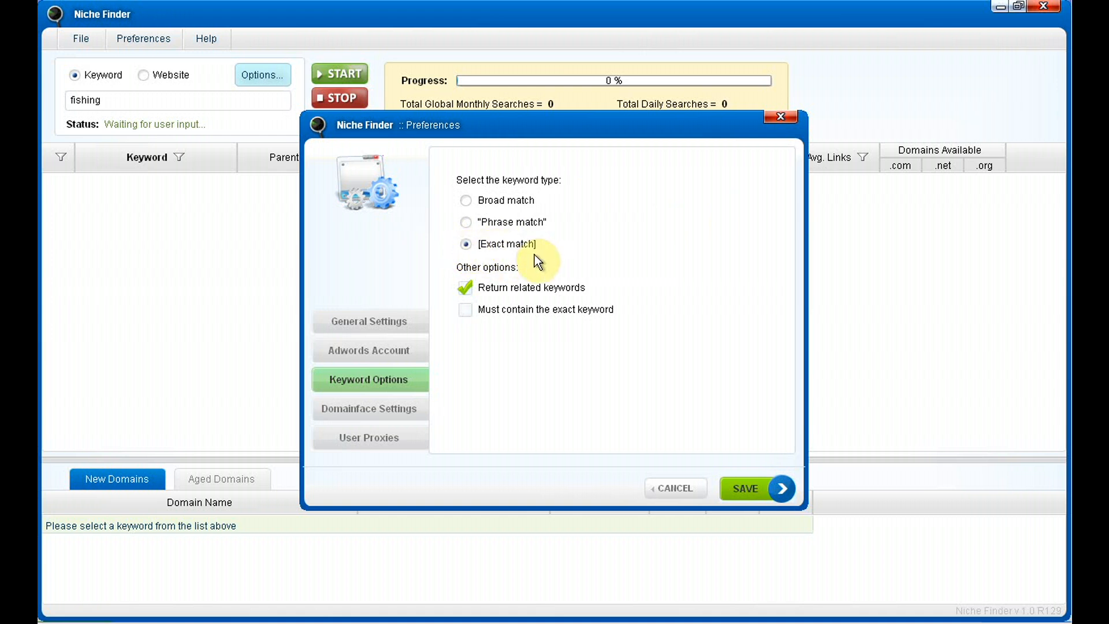
left_click(464, 290)
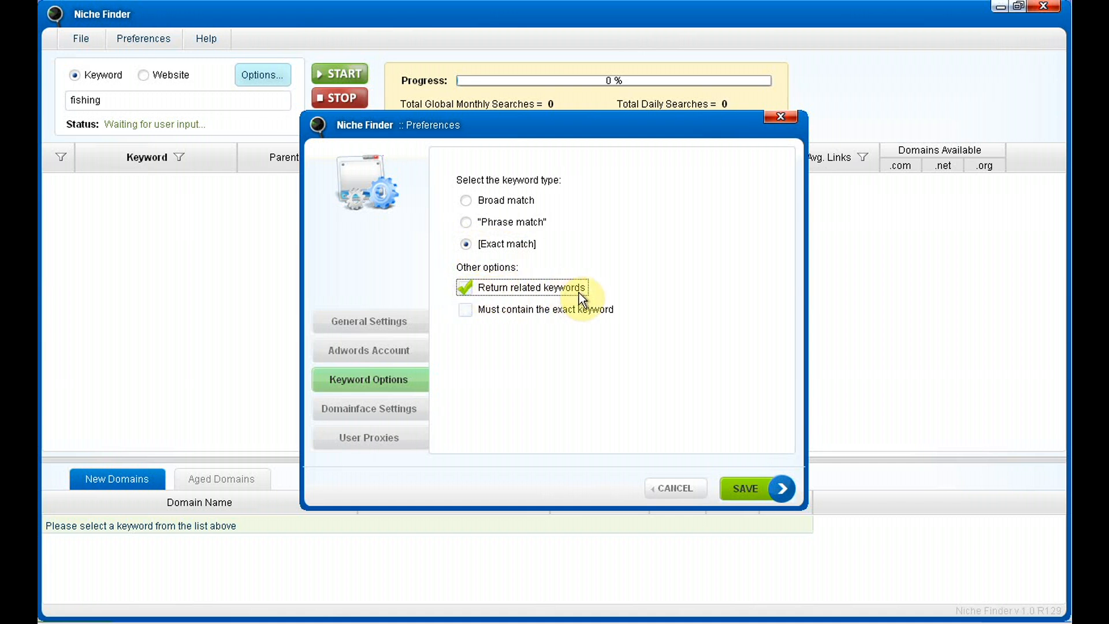
left_click(464, 290)
left_click(479, 299)
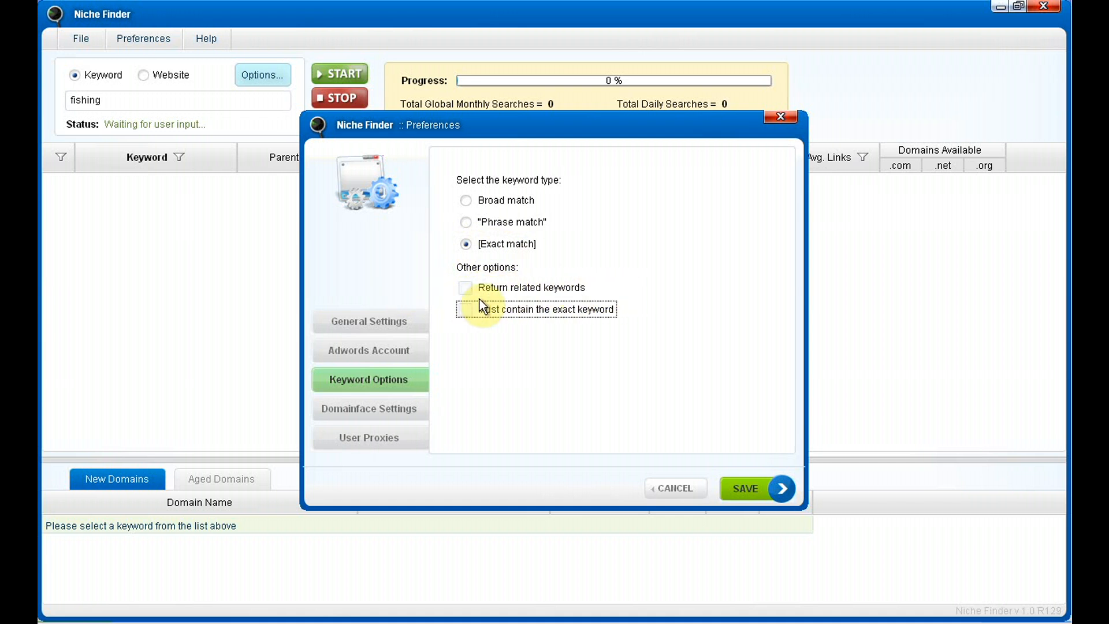
left_click(469, 288)
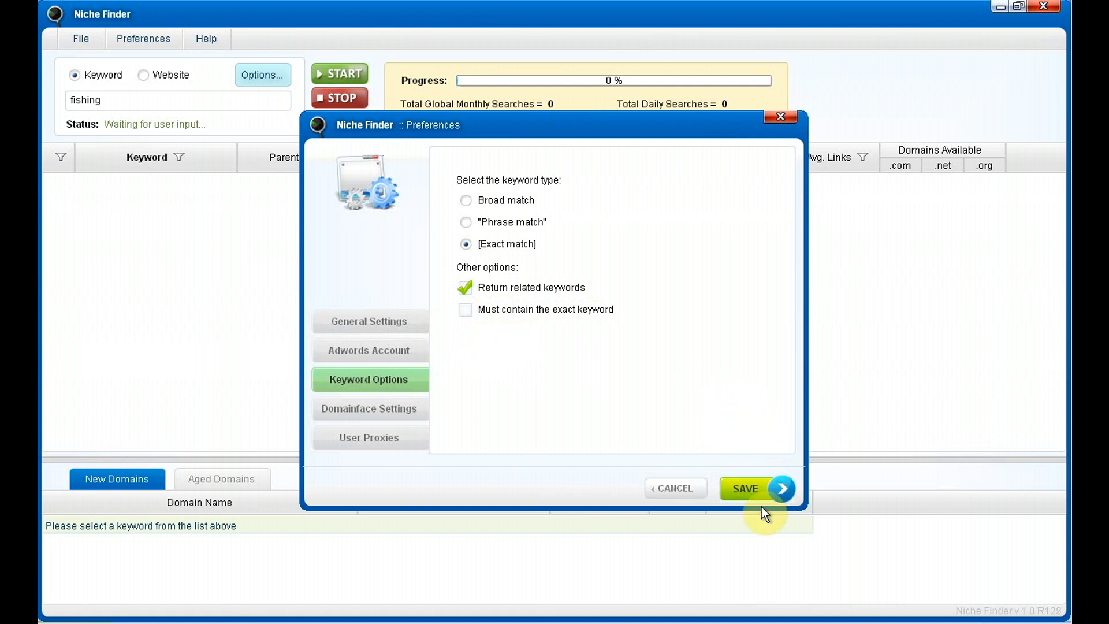
left_click(748, 488)
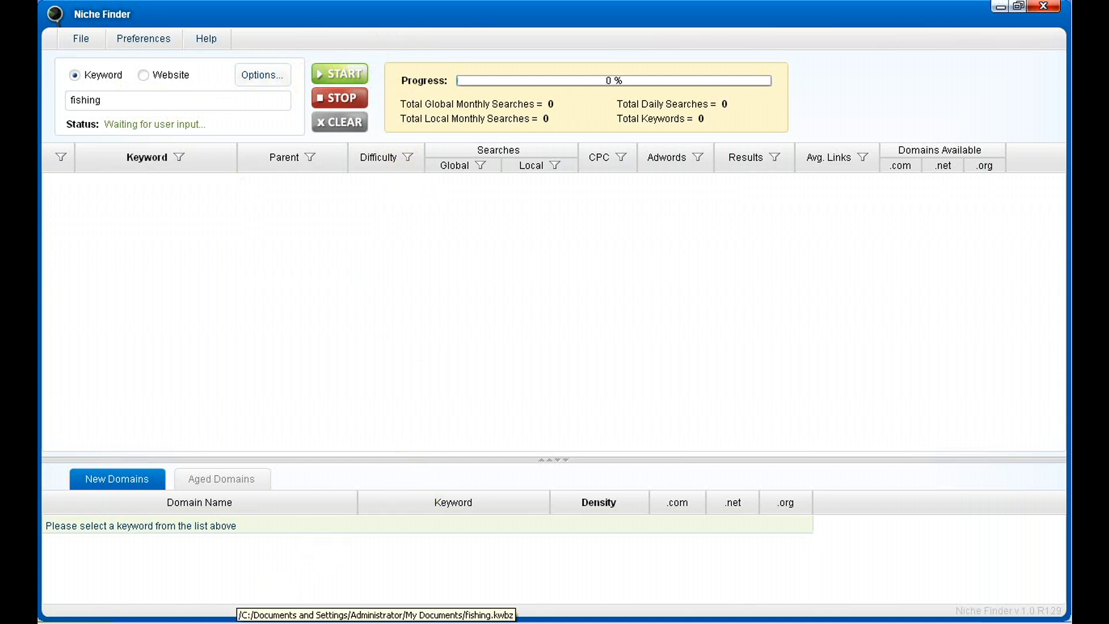
Switch back to Keyword Blaze, maximize the fishing results window and sort the keywords in reverse and back to alphabetical order.
left_click(238, 622)
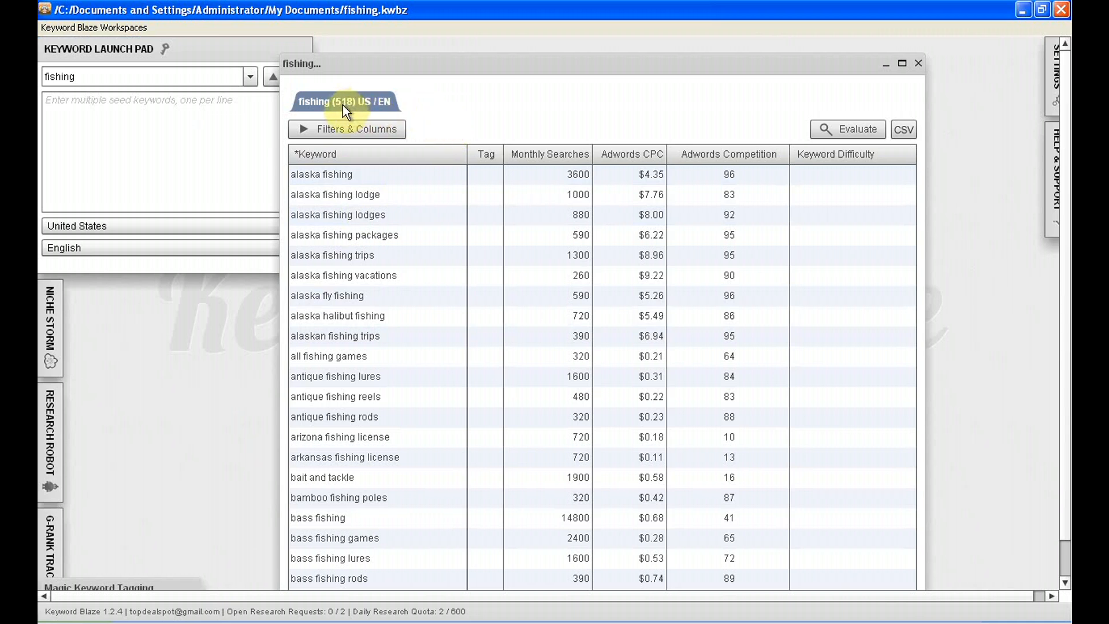
left_click(901, 63)
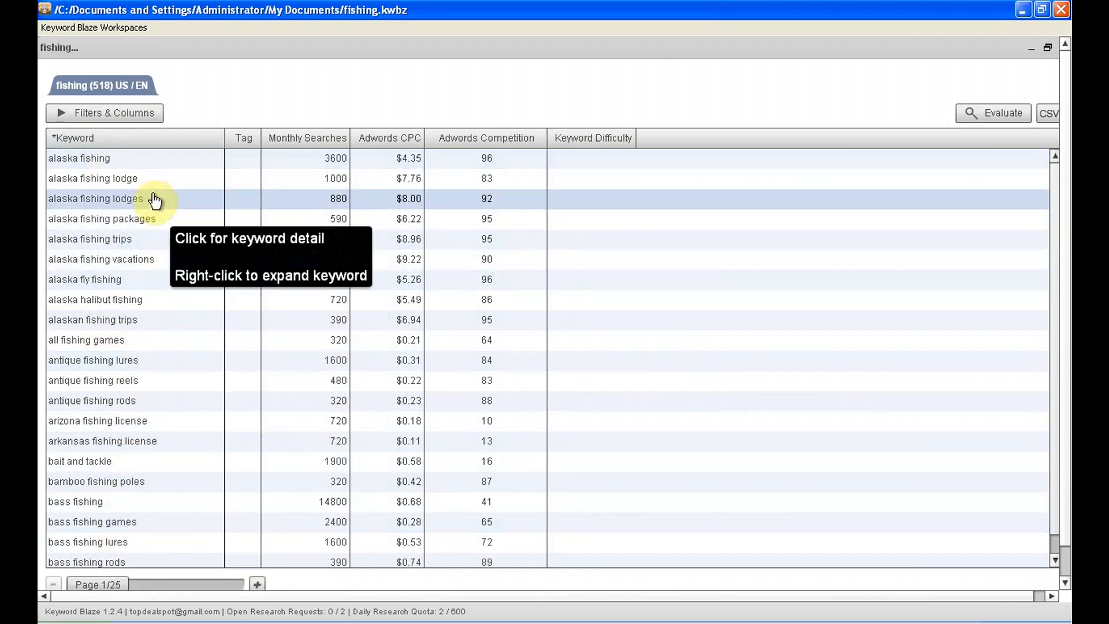
left_click(81, 140)
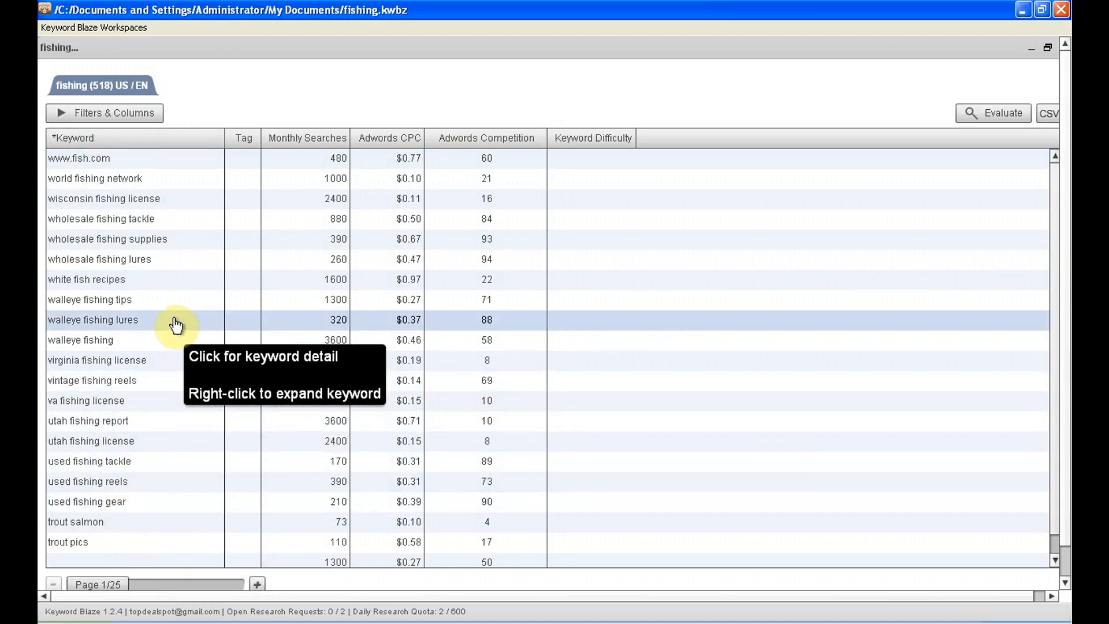
left_click(87, 140)
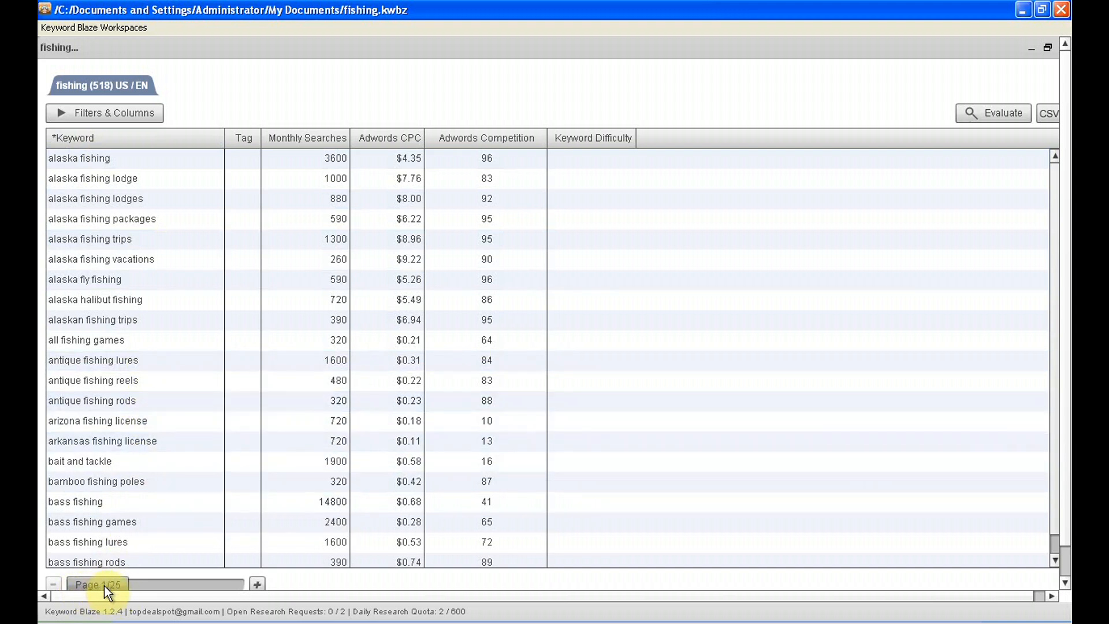
Page through the fishing keyword results and return to the first page.
left_click(258, 585)
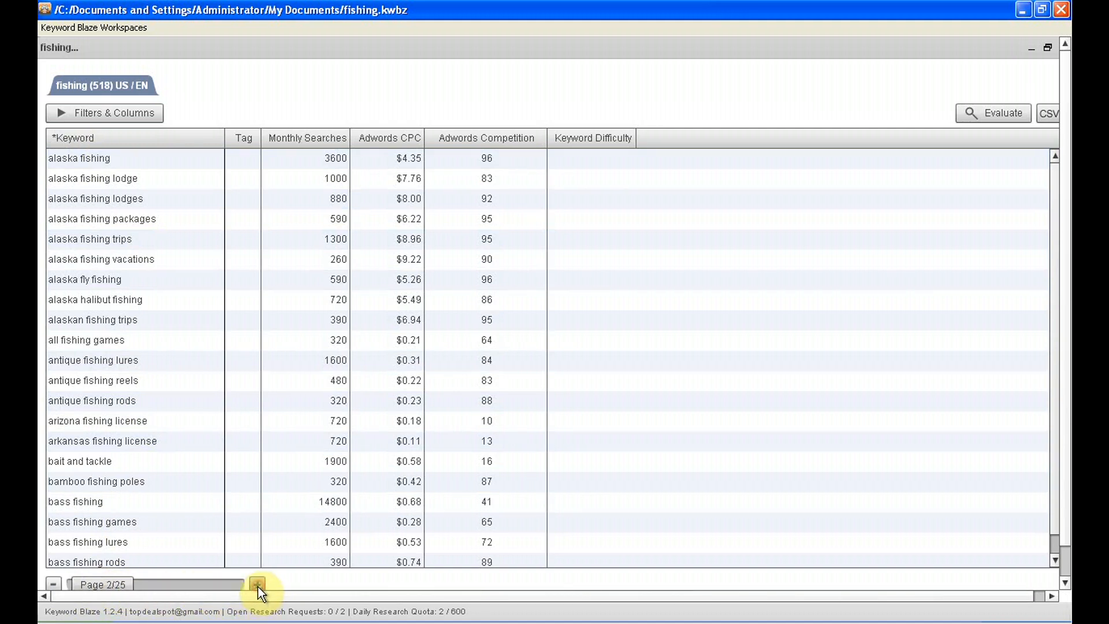
left_click(258, 585)
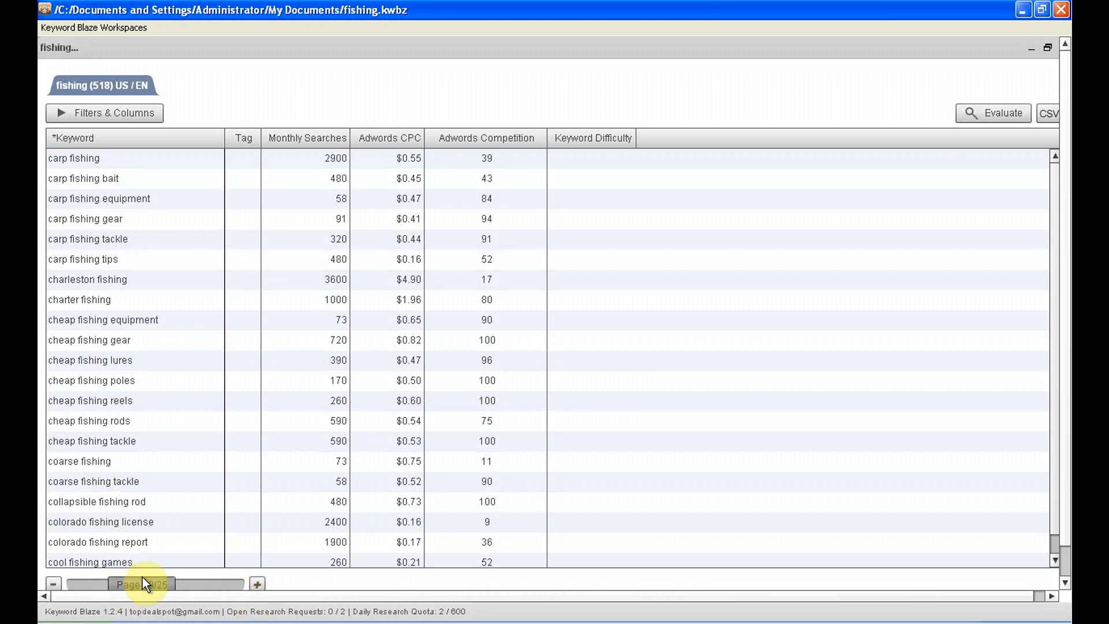
left_click_drag(141, 579, 164, 579)
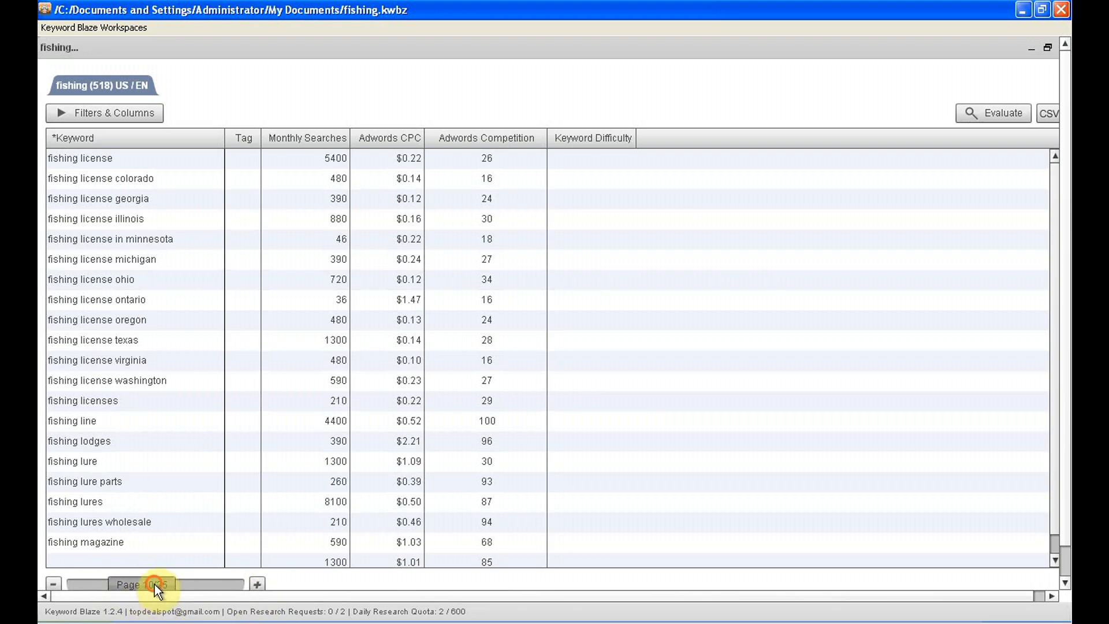
left_click_drag(154, 584, 90, 583)
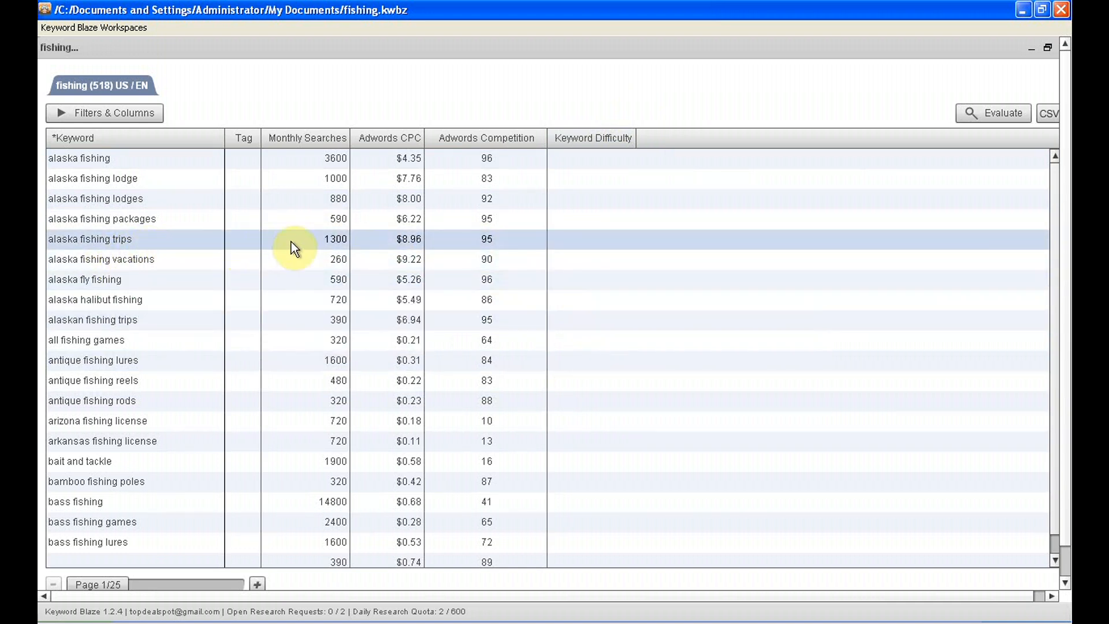
Evaluate the keyword difficulty of "alaska fishing trips" and of the other keywords at the start of the list.
left_click(598, 241)
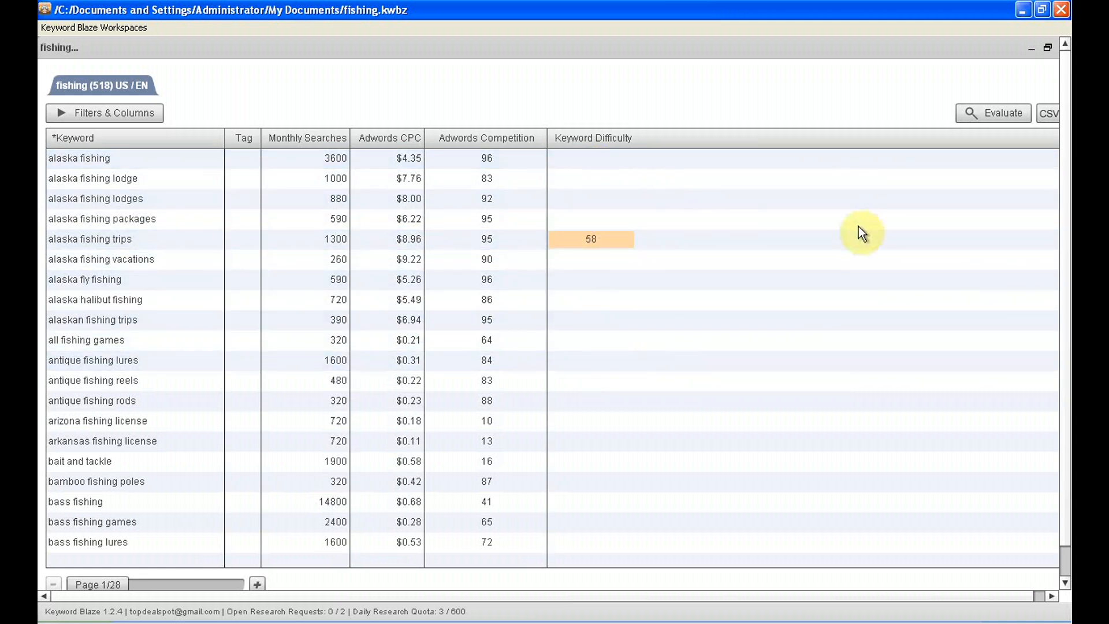
left_click(1003, 118)
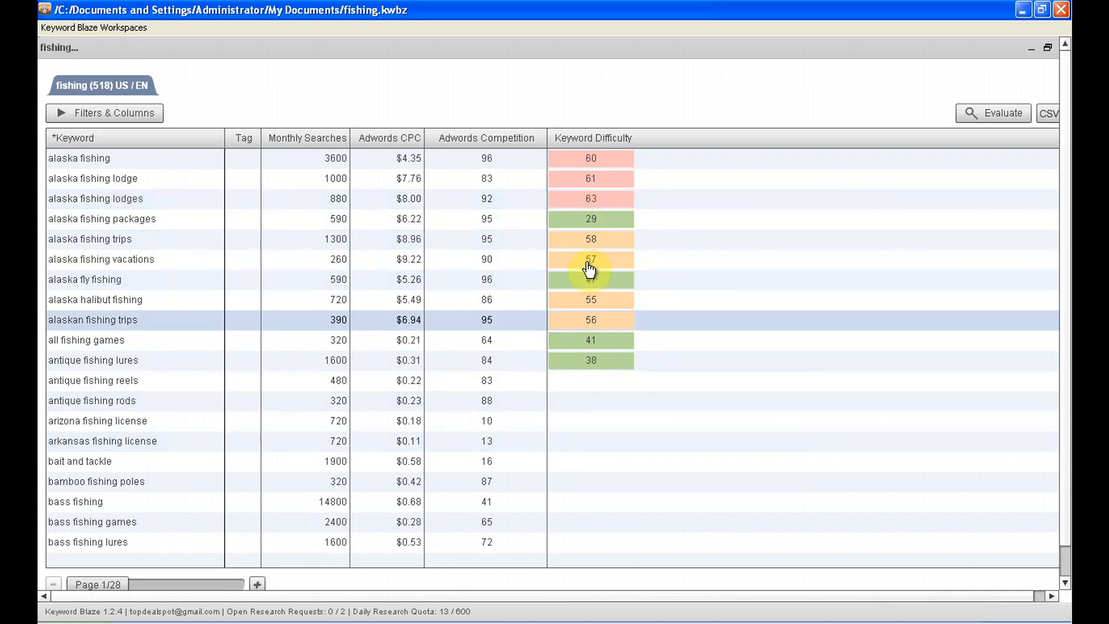
Sort the fishing results by Keyword Difficulty, highest first.
left_click(594, 136)
left_click(594, 136)
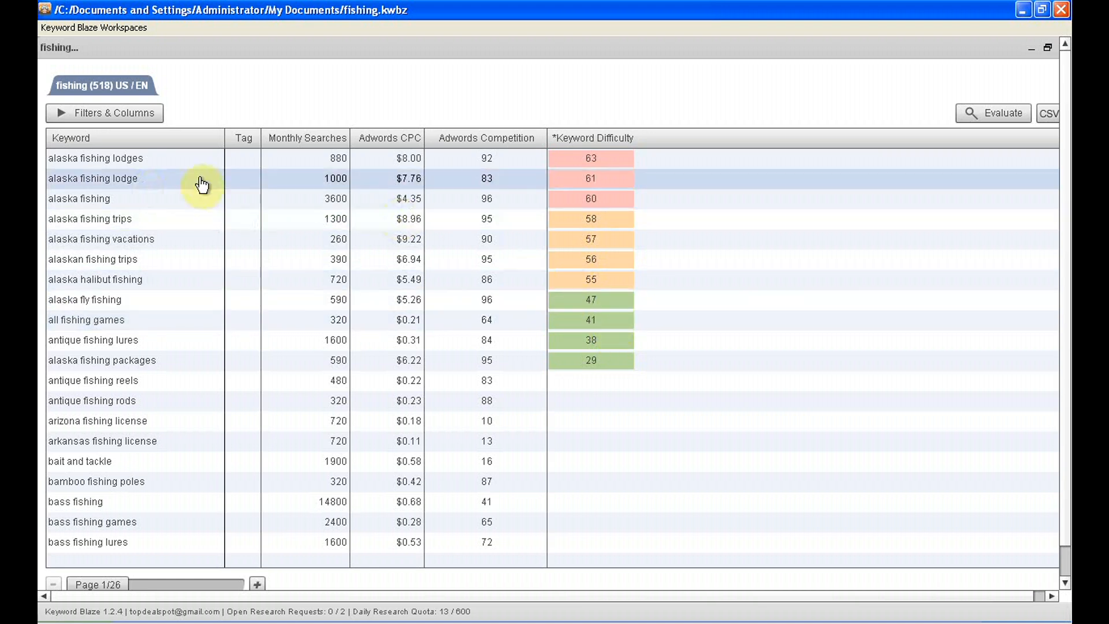
Put away the fishing results and the Keyword Launch Pad, and open Magic Keyword Tagging maximized.
left_click(1031, 48)
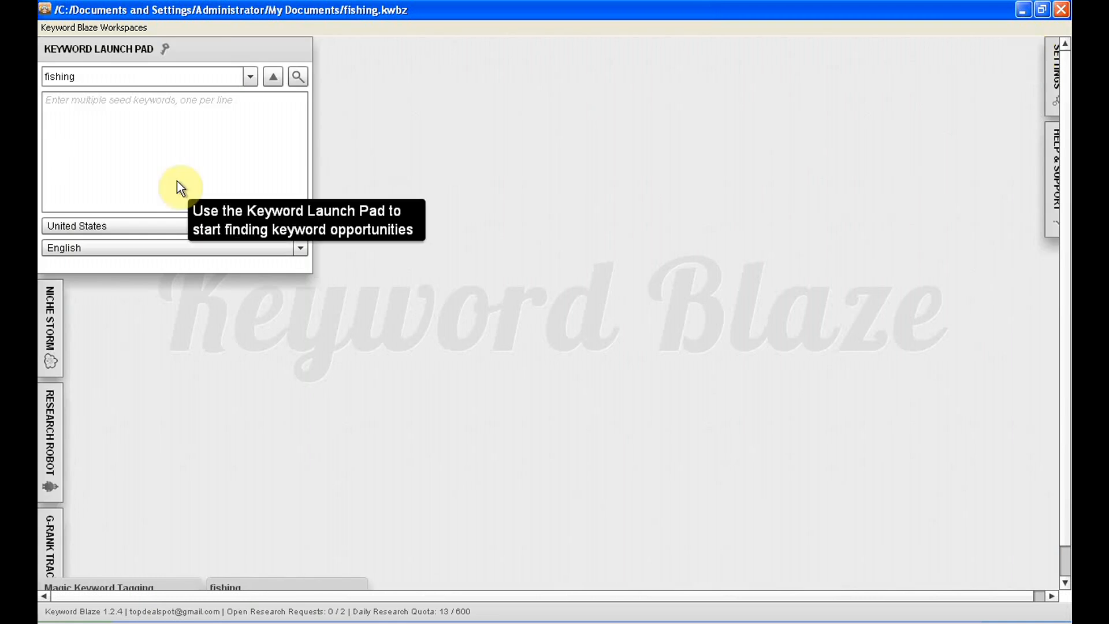
left_click(119, 51)
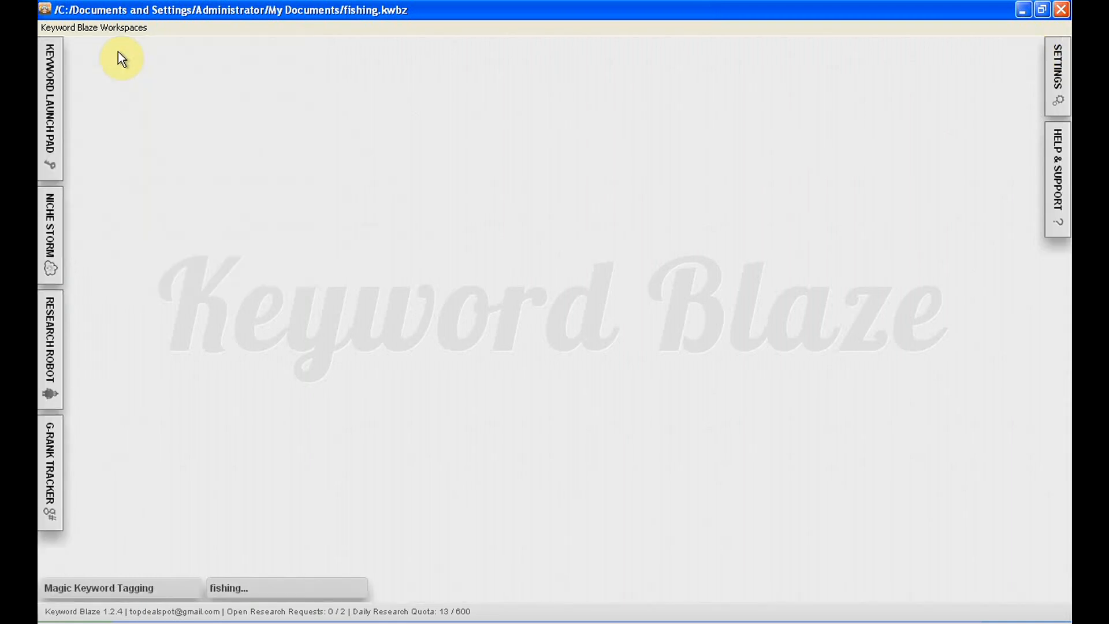
left_click(103, 588)
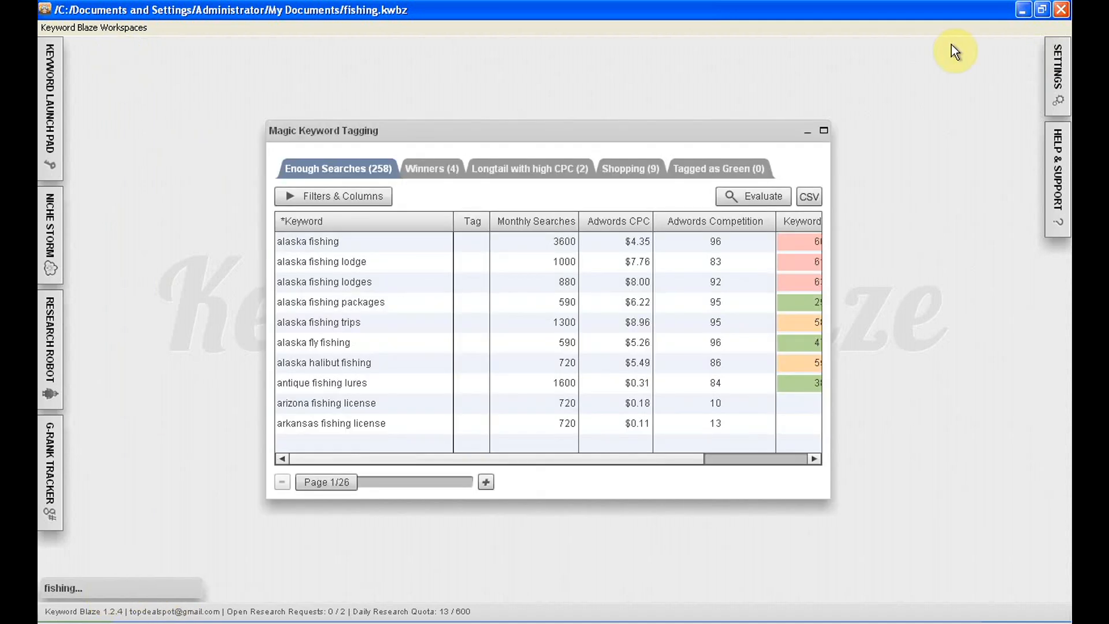
left_click(823, 133)
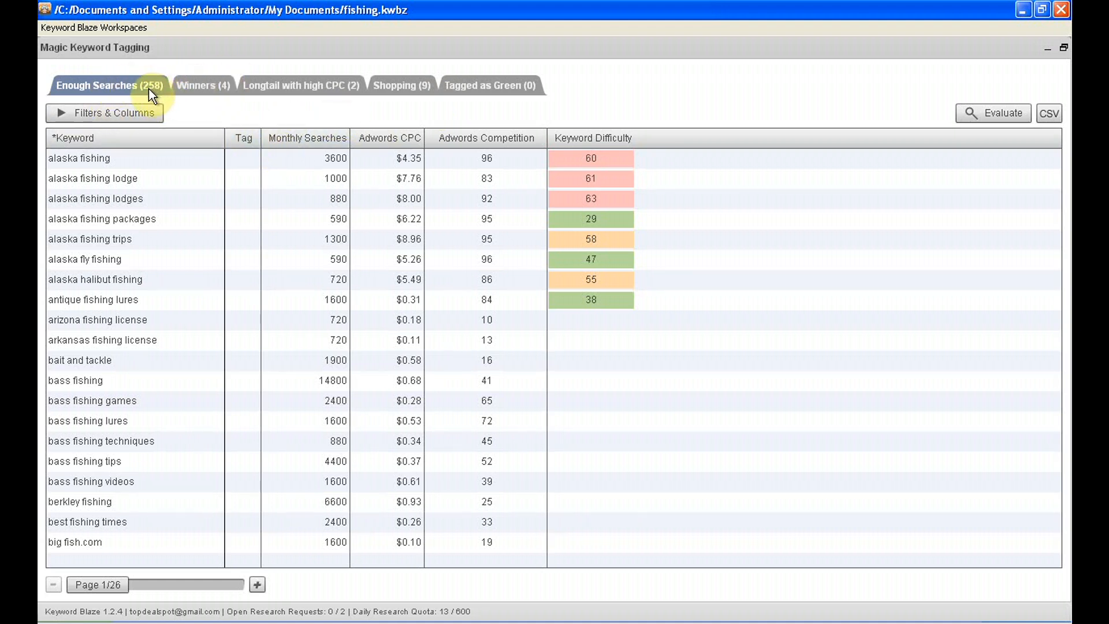
Show the filters of the Enough Searches set and raise its minimum Monthly Searches to 600.
left_click(80, 113)
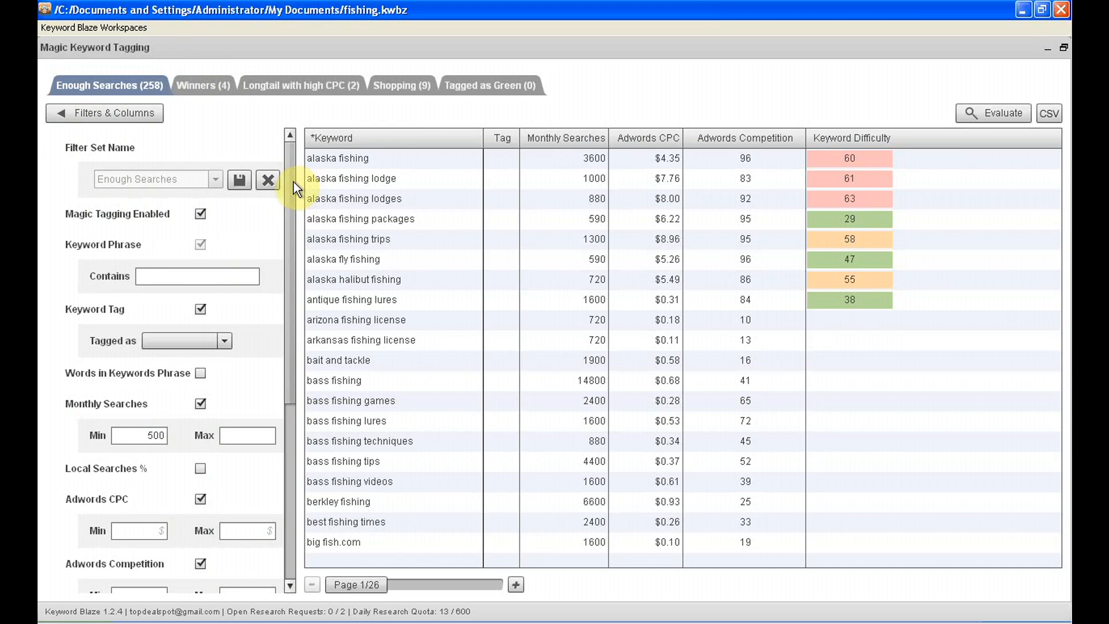
left_click(160, 278)
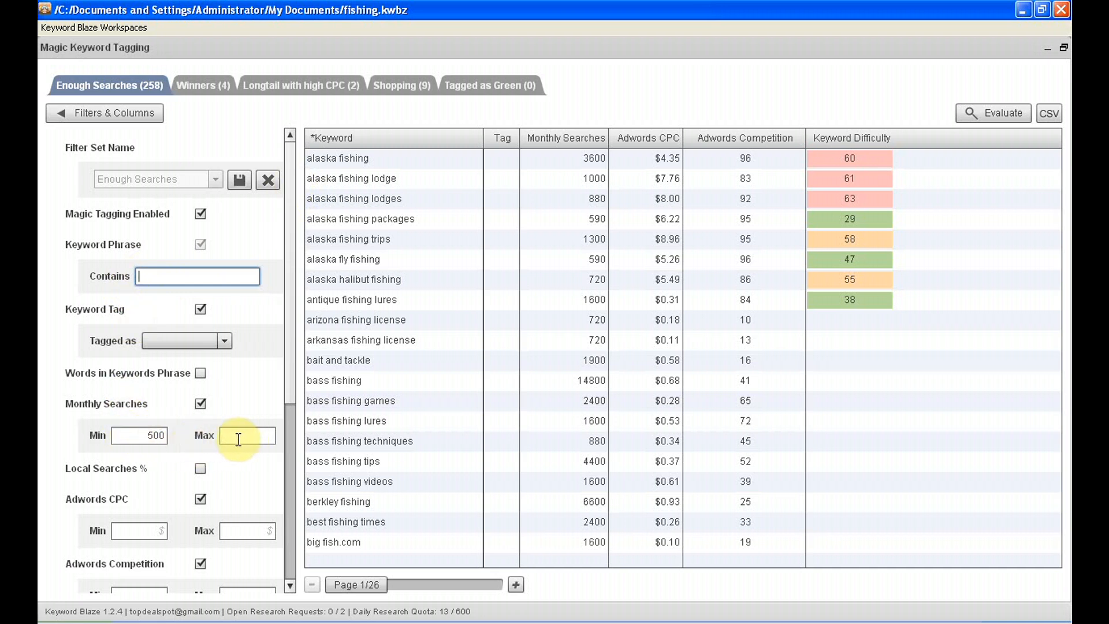
double_click(155, 435)
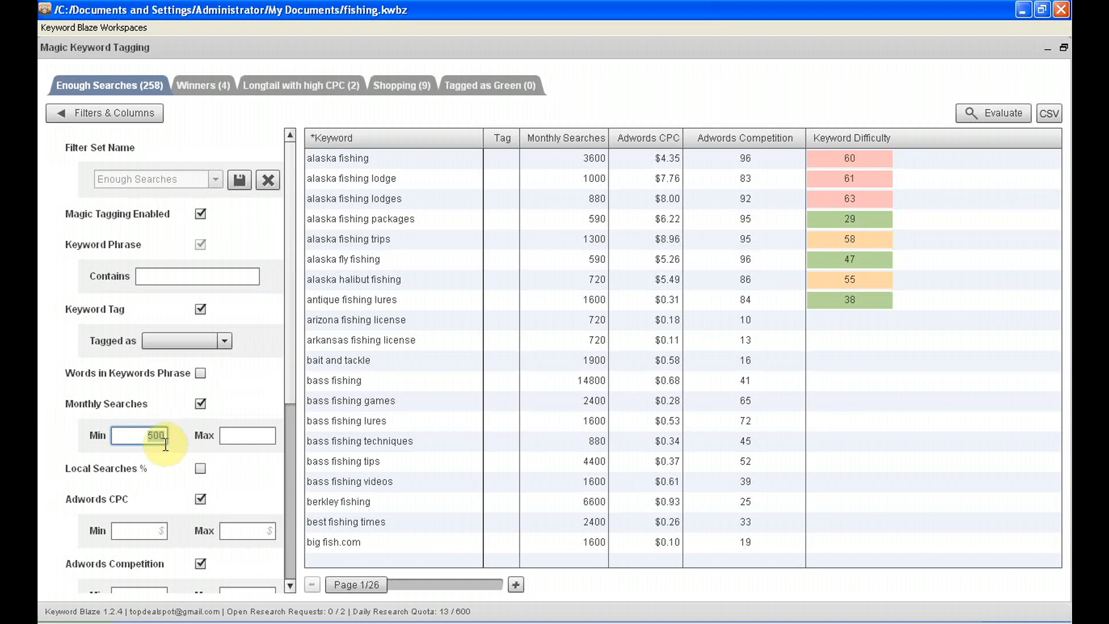
type("600")
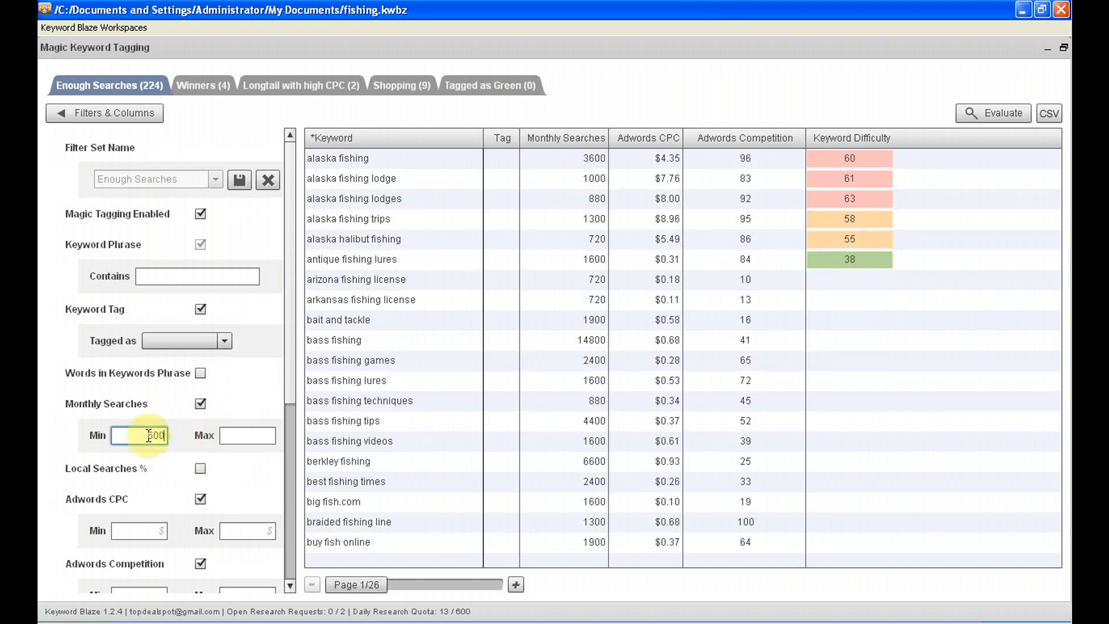
Try a maximum Top 10 Difficulty of 50 on the Enough Searches filter, and clear the limit again.
left_click_drag(292, 352, 293, 419)
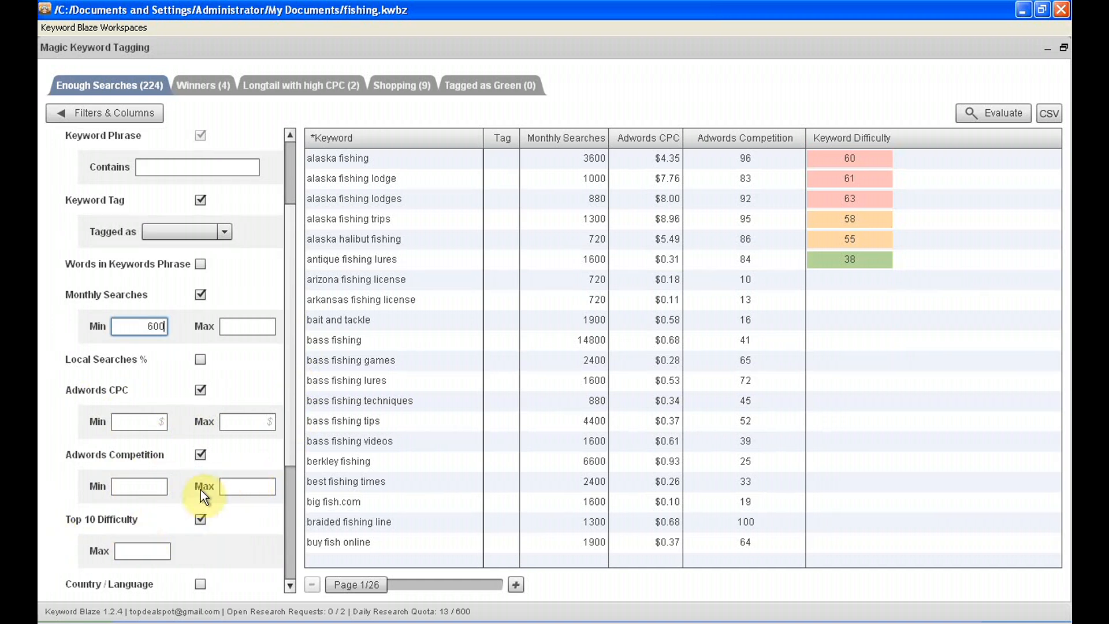
left_click_drag(287, 404, 300, 470)
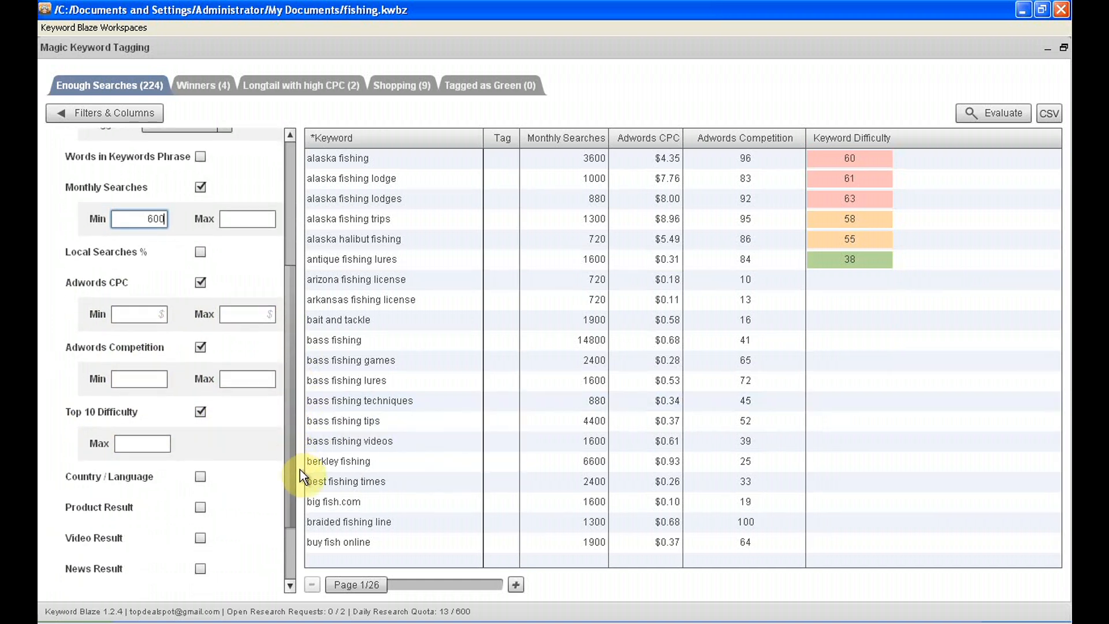
left_click(144, 438)
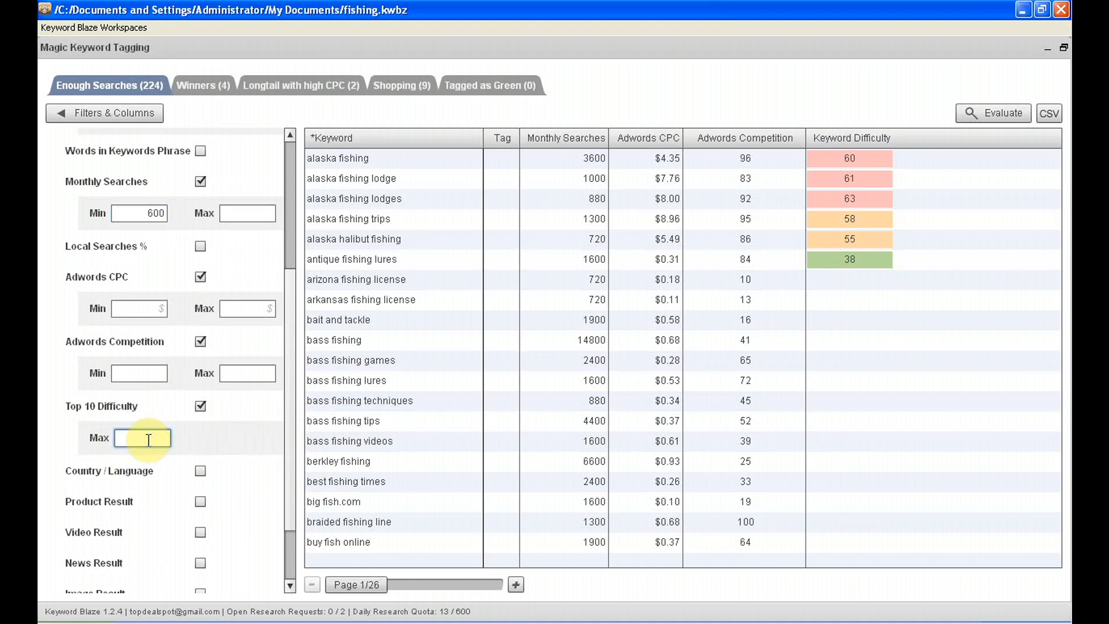
type("50")
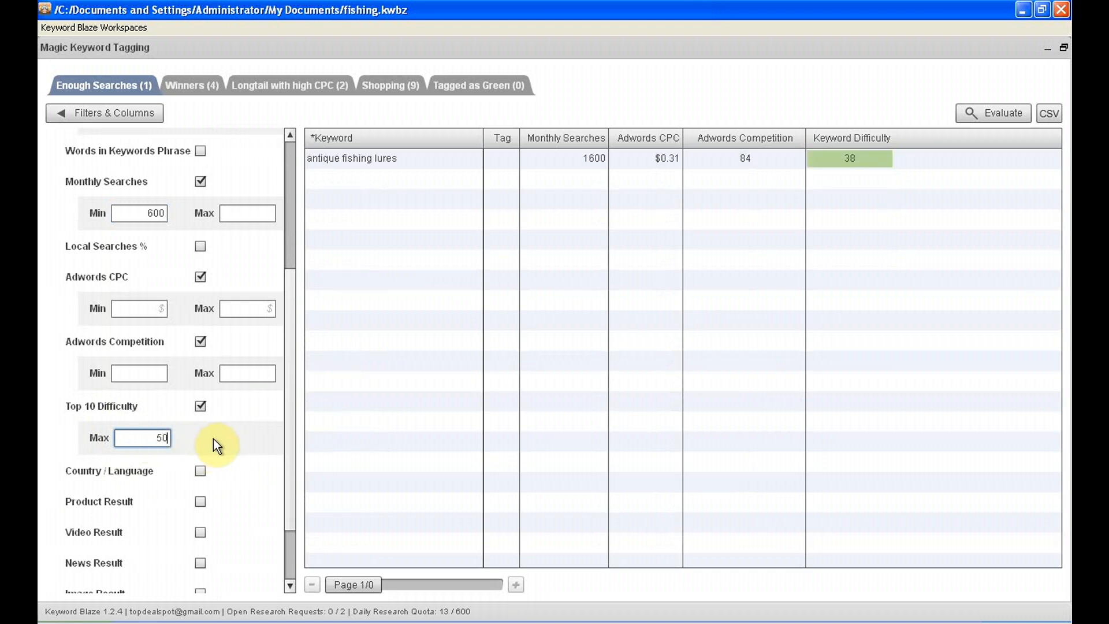
left_click_drag(151, 438, 176, 436)
key("BackSpace")
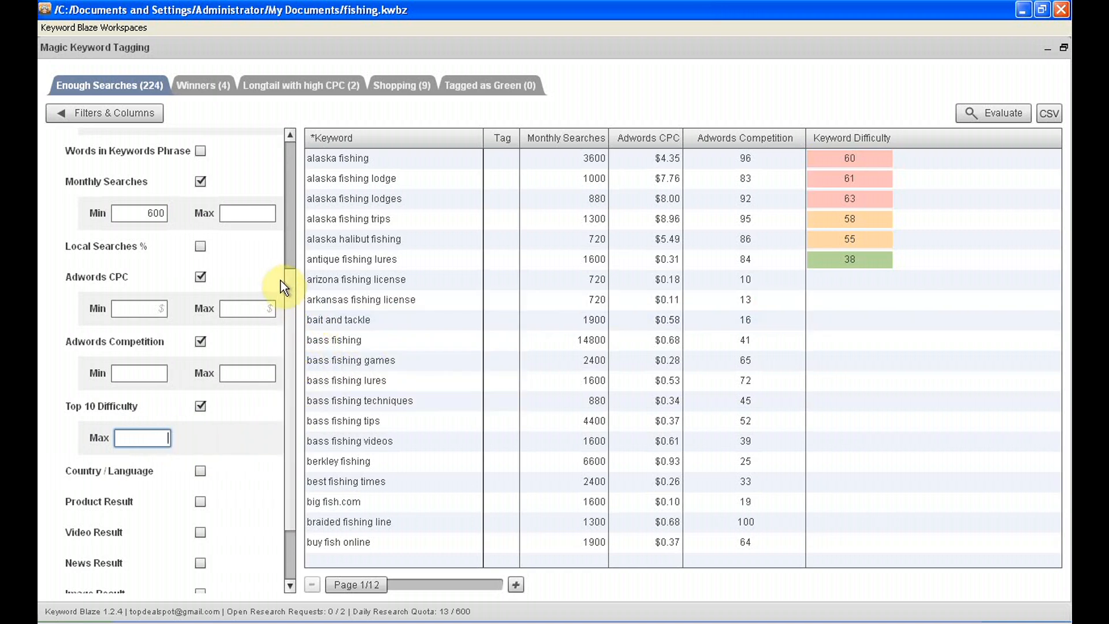
Look through the remaining filter options of the Enough Searches set, and hide its filter settings.
left_click_drag(290, 281, 205, 386)
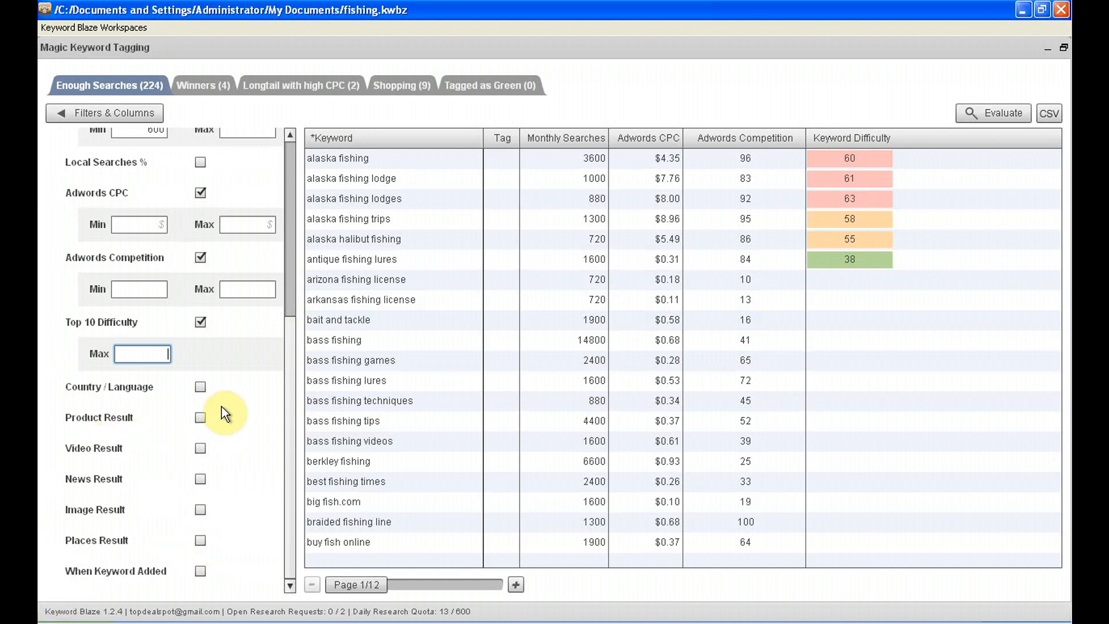
left_click_drag(289, 393, 293, 220)
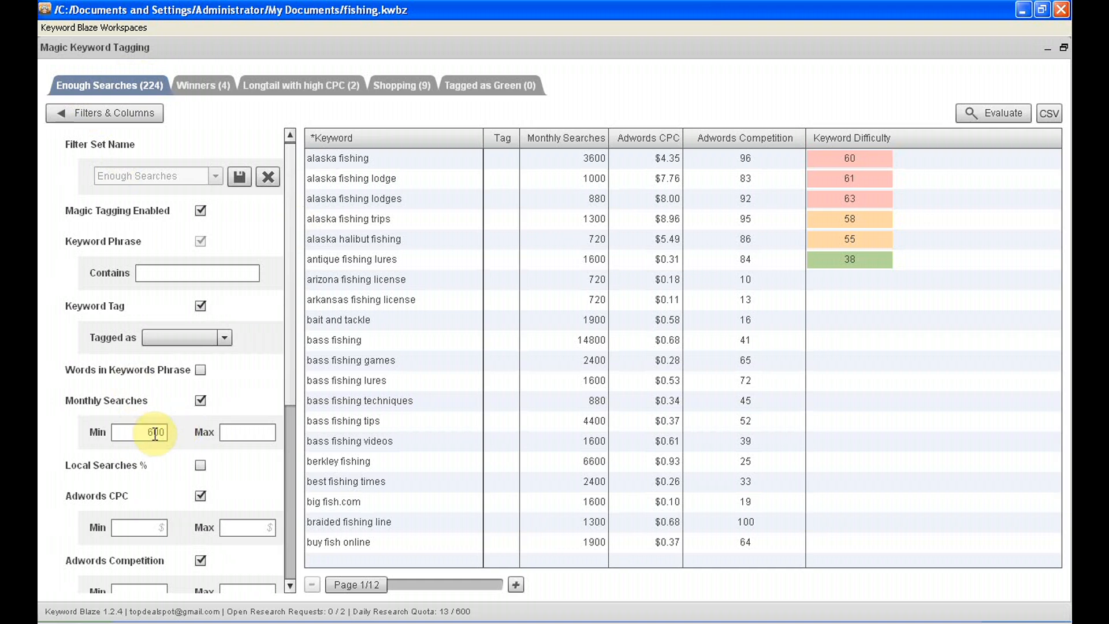
left_click(226, 435)
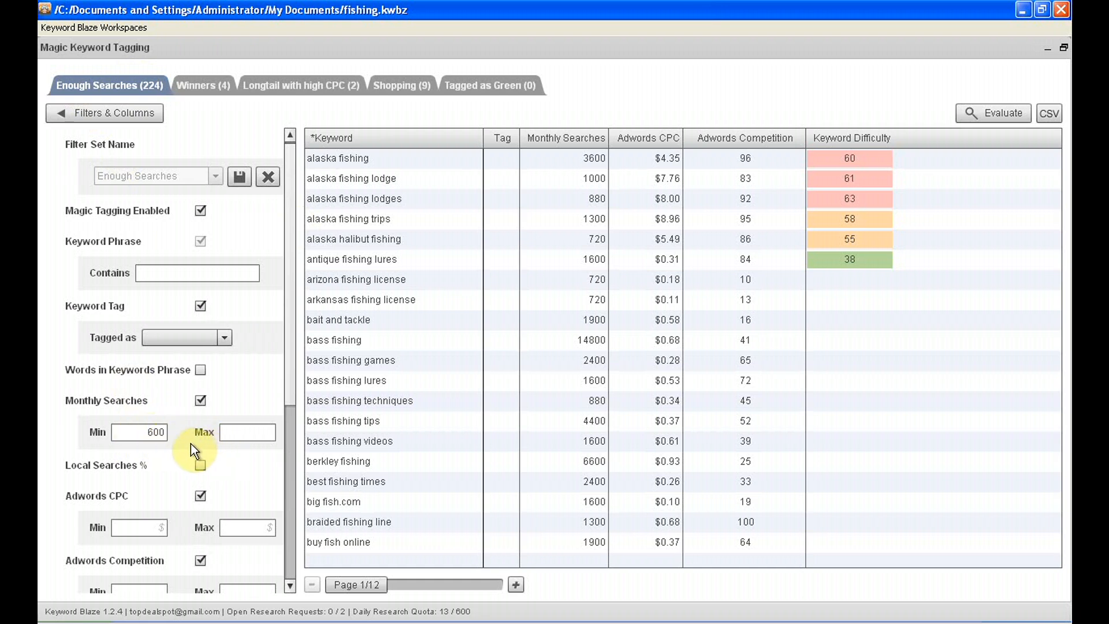
left_click(89, 113)
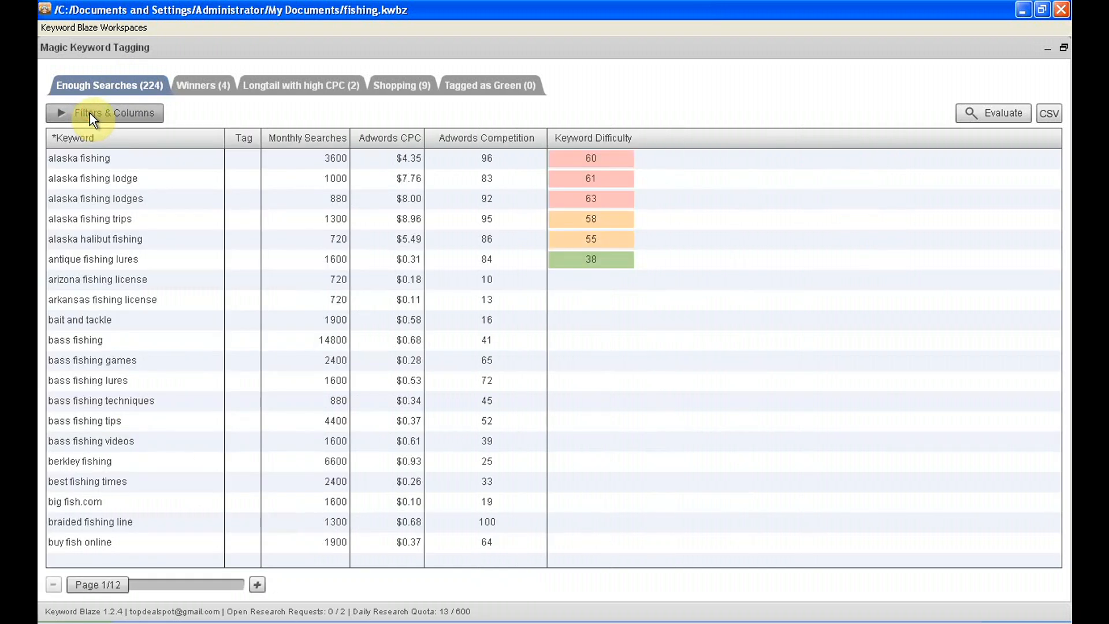
Set the minimum Monthly Searches of the Winners filter set to 500, and check its Top 10 Difficulty limit.
left_click(210, 82)
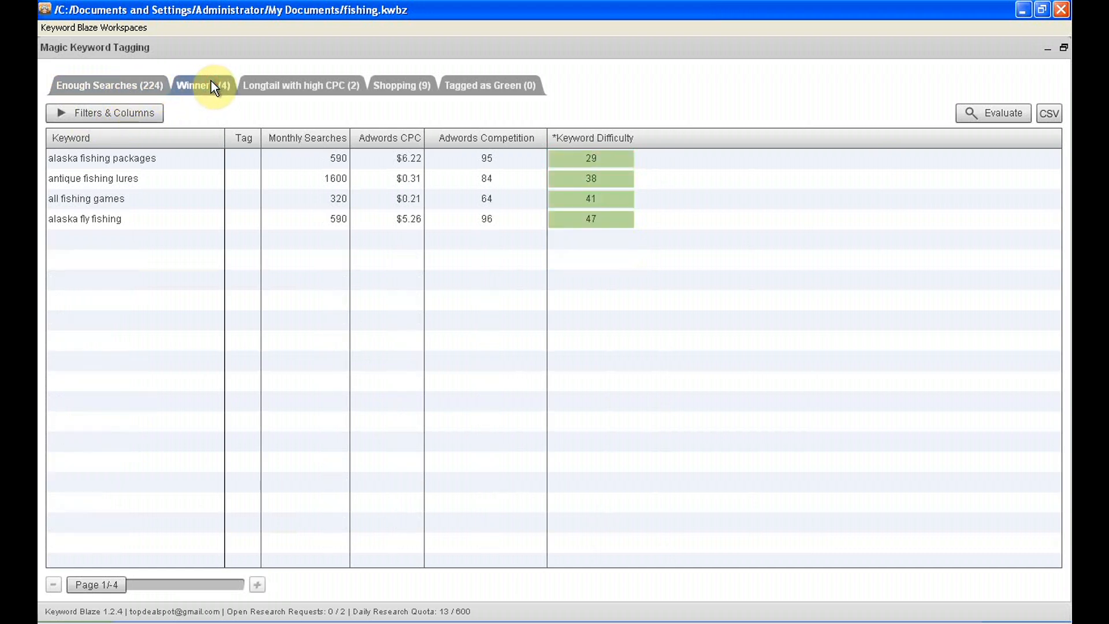
left_click(89, 112)
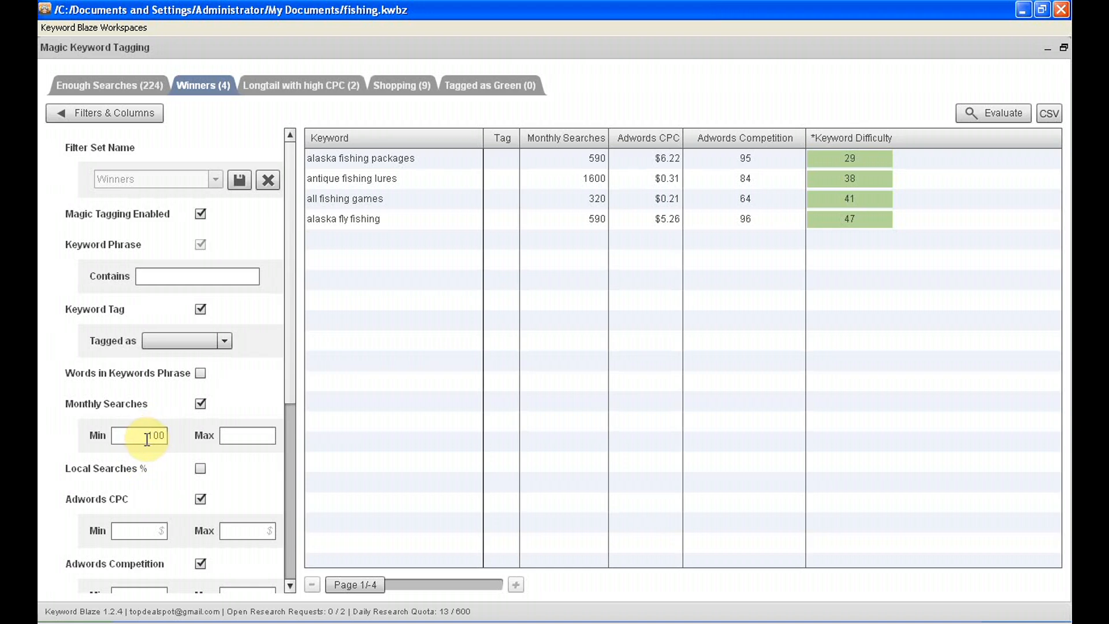
left_click_drag(149, 435, 168, 437)
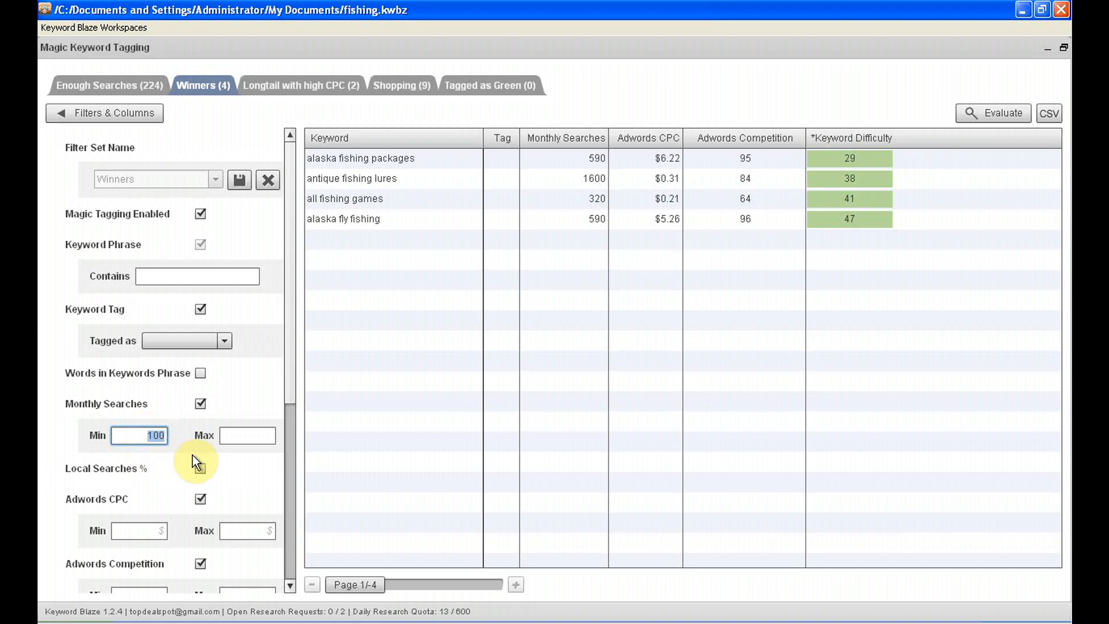
type("5")
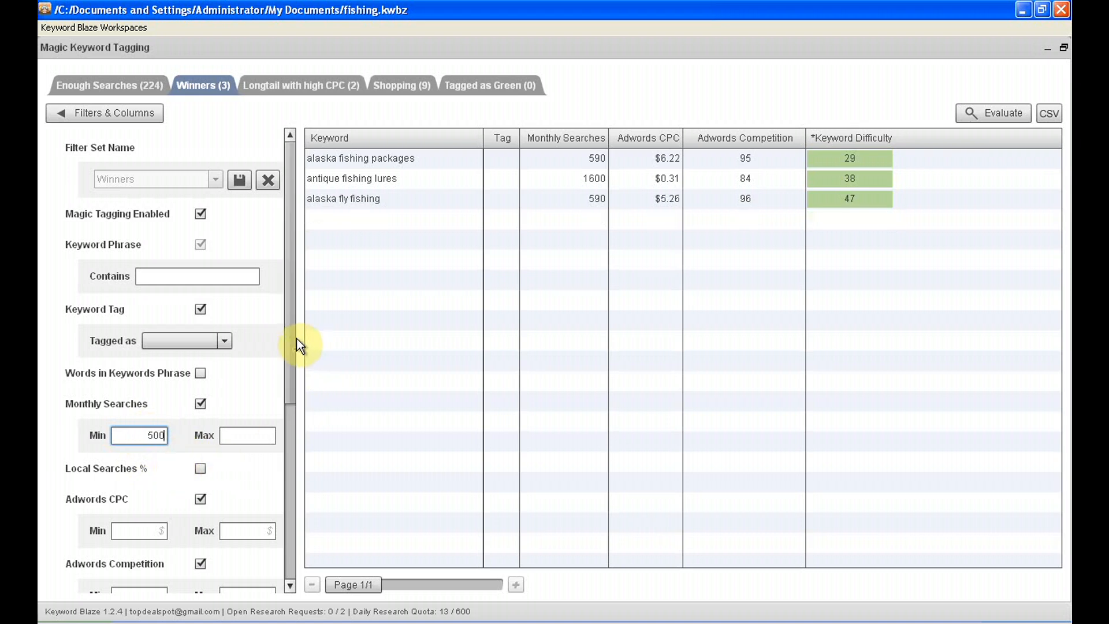
left_click_drag(292, 337, 293, 431)
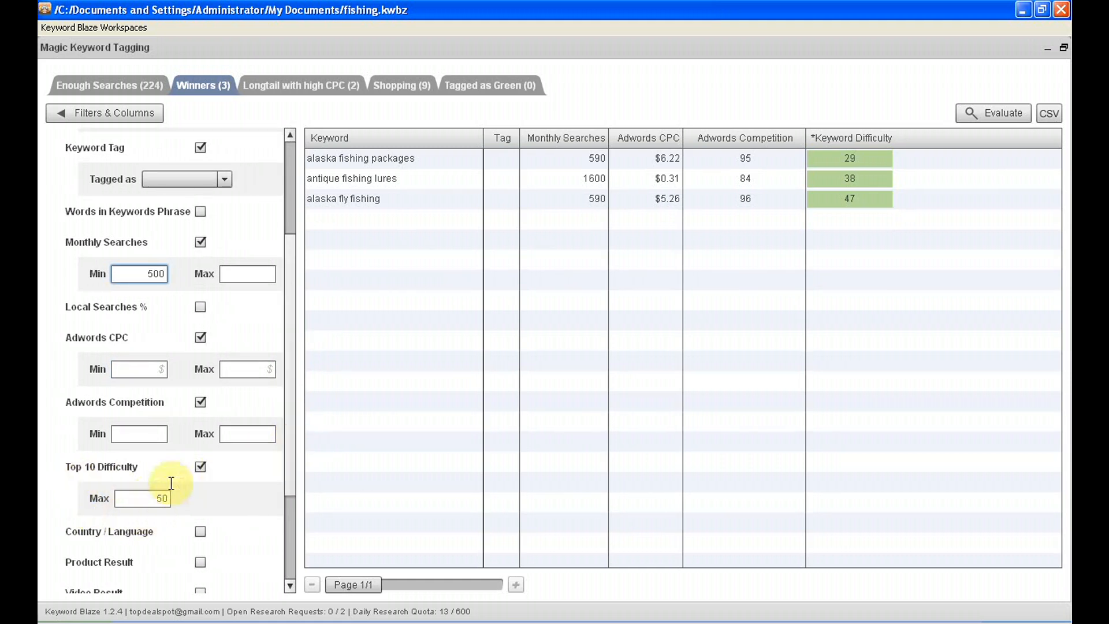
Look at the keywords in the Longtail with high CPC, Shopping and Tagged as Green sets.
left_click(279, 80)
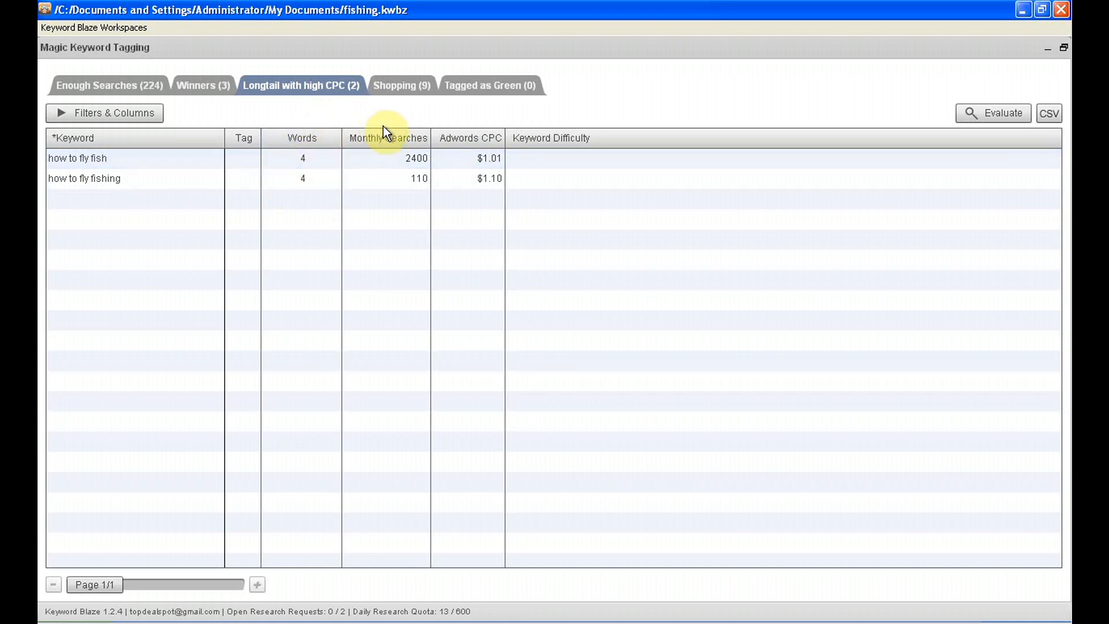
left_click(401, 87)
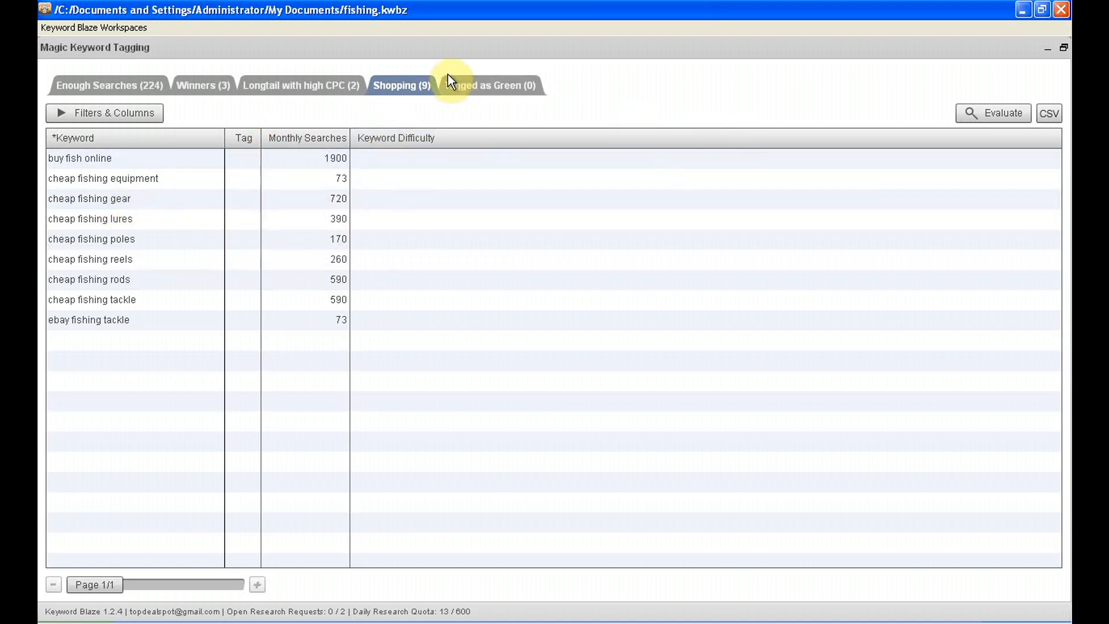
left_click(479, 89)
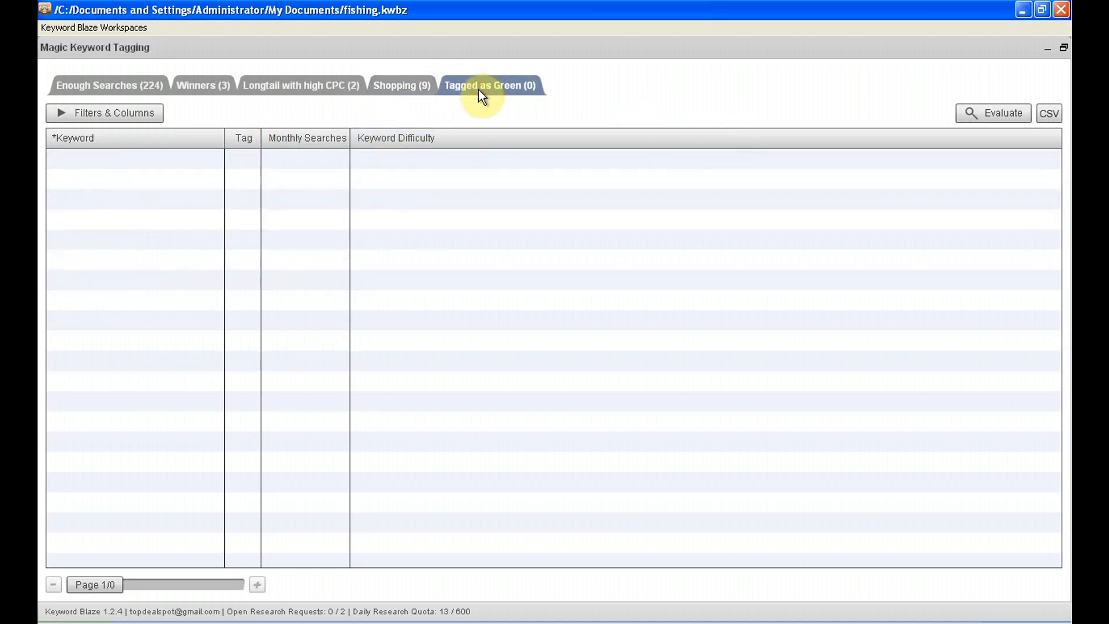
Tag "alaska fly fishing" green in the Winners set, and review the Tagged as Green and Enough Searches sets.
left_click(196, 90)
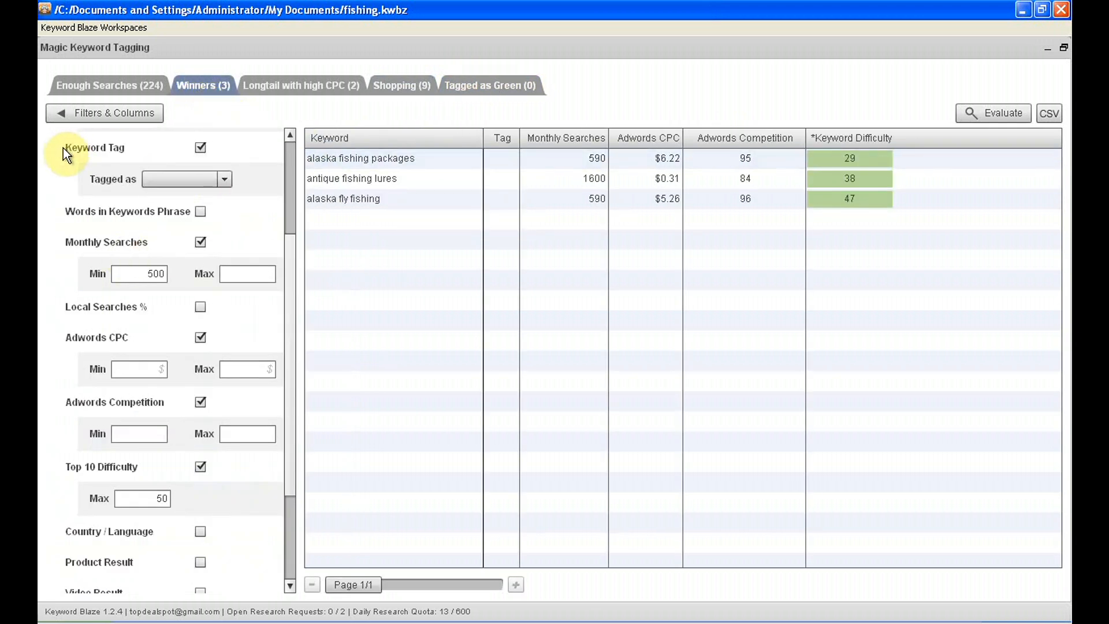
left_click(71, 110)
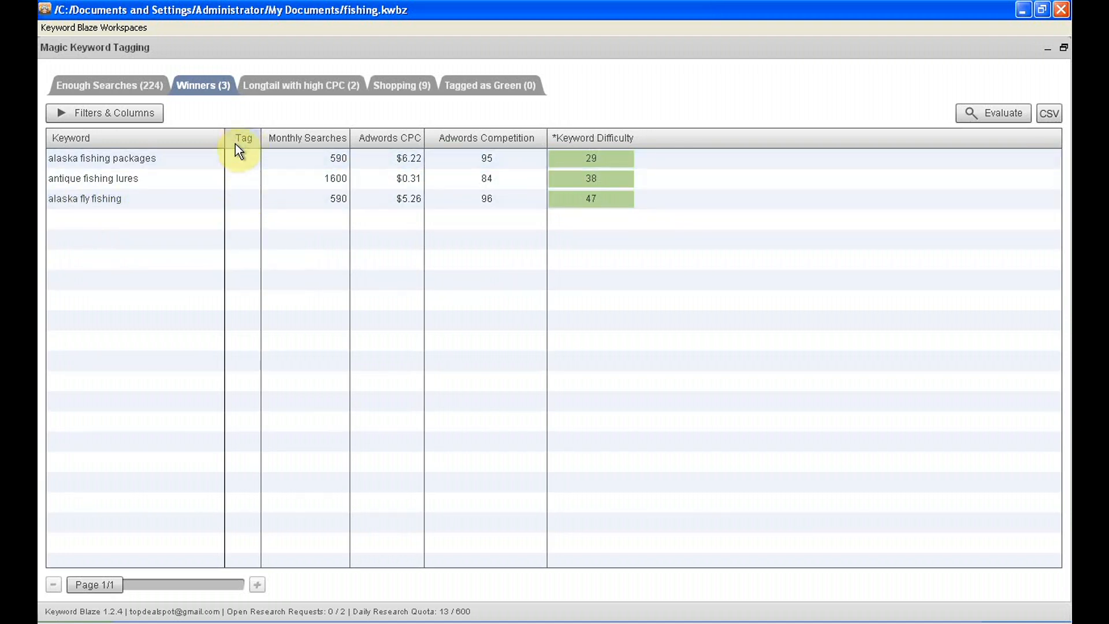
left_click(244, 198)
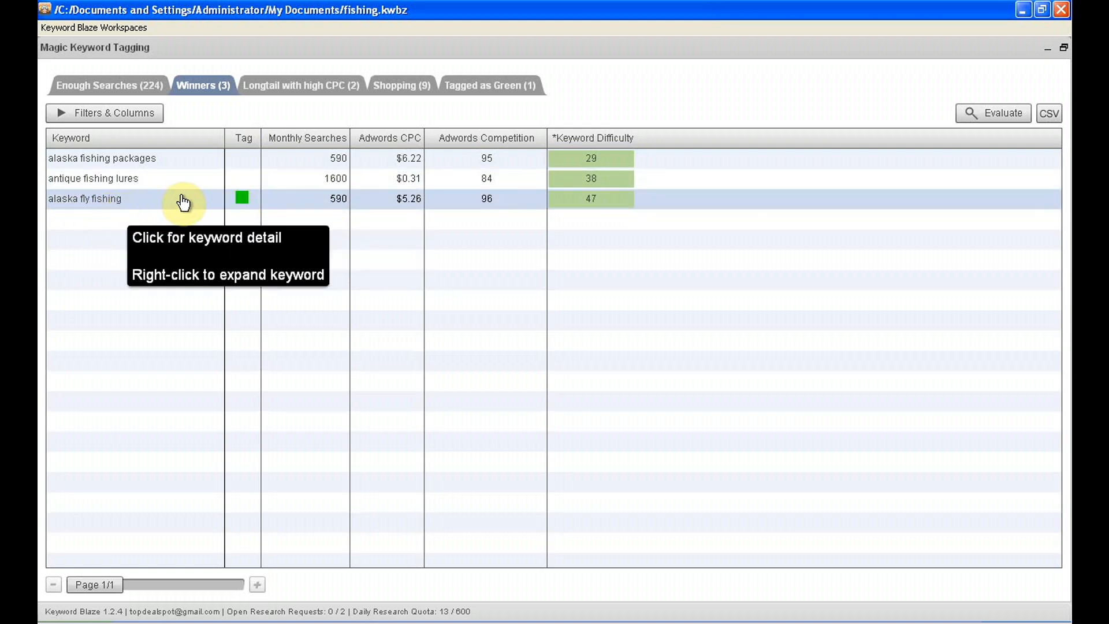
left_click(499, 82)
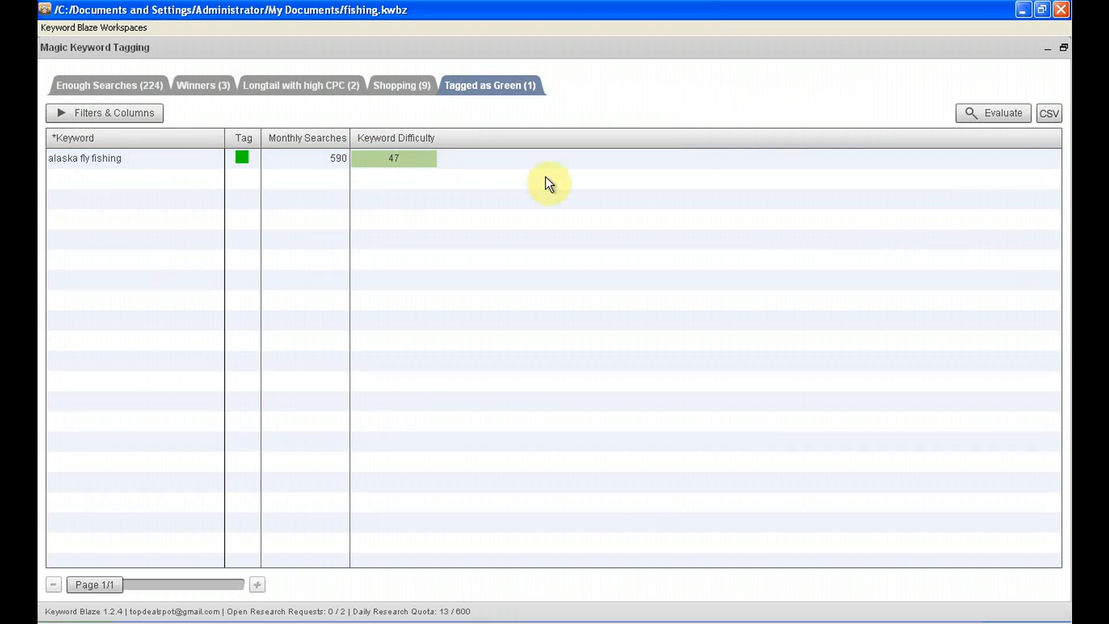
left_click(134, 91)
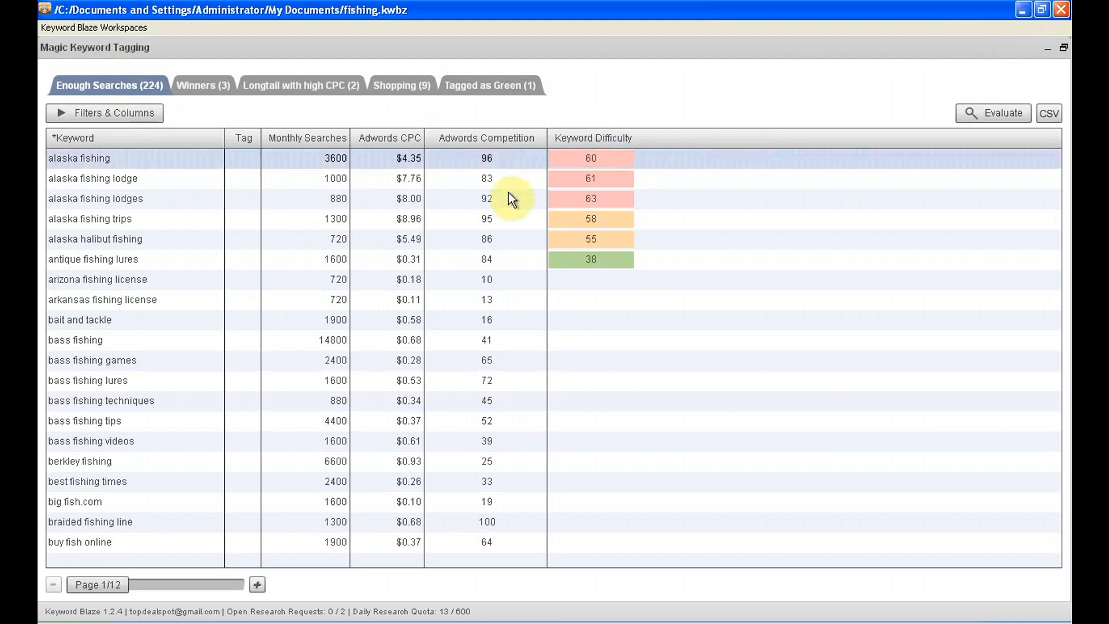
Switch to Niche Finder and generate long tail keywords for "best fishing rods".
left_click(315, 620)
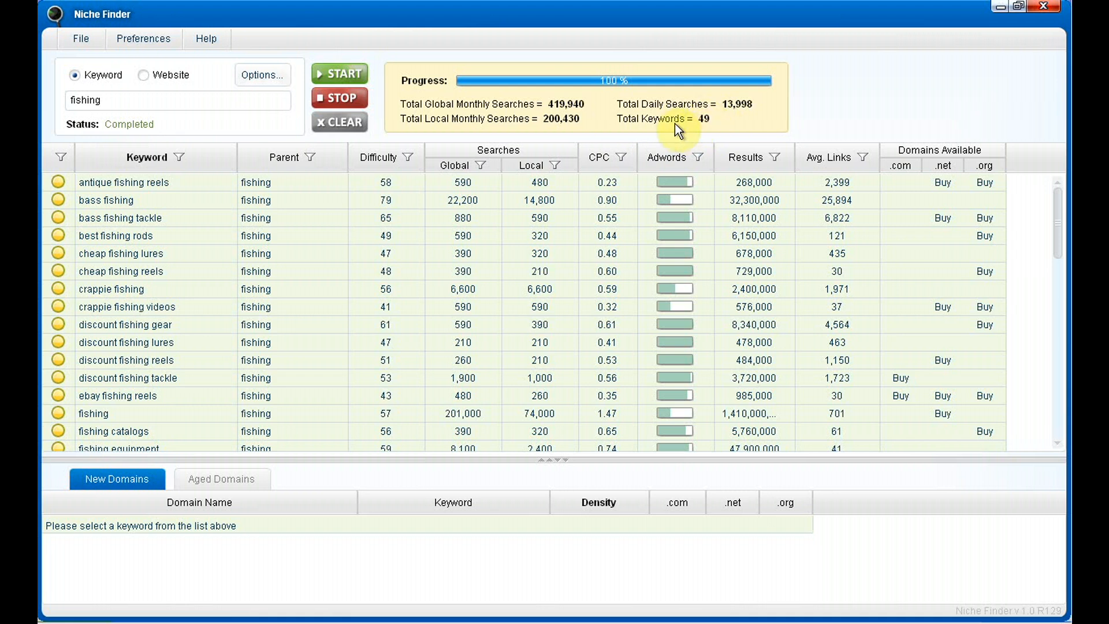
right_click(133, 235)
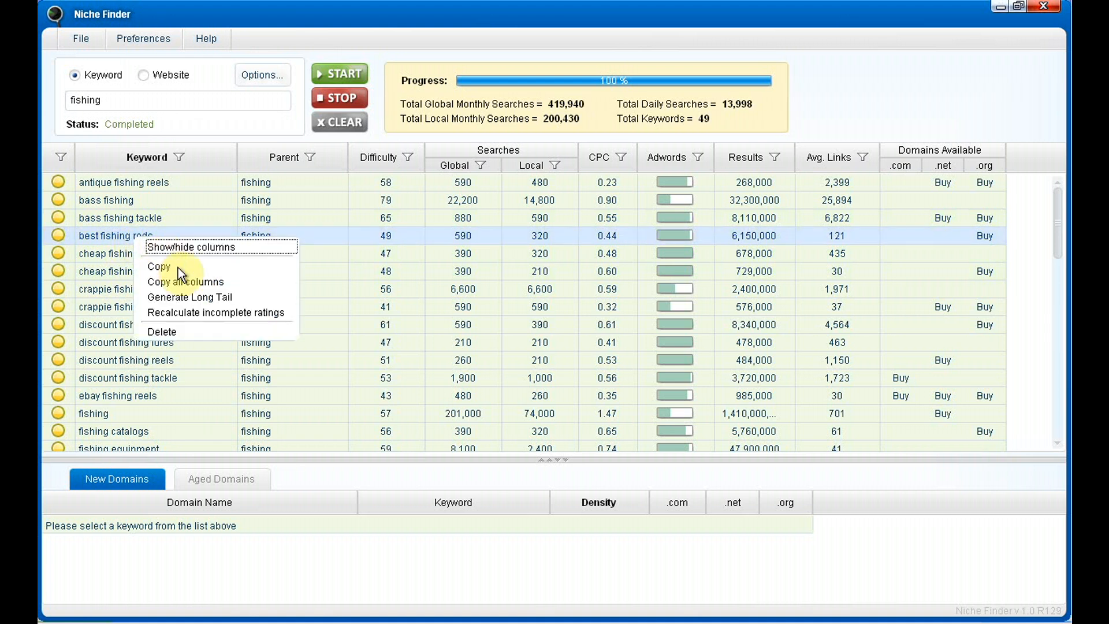
left_click(214, 300)
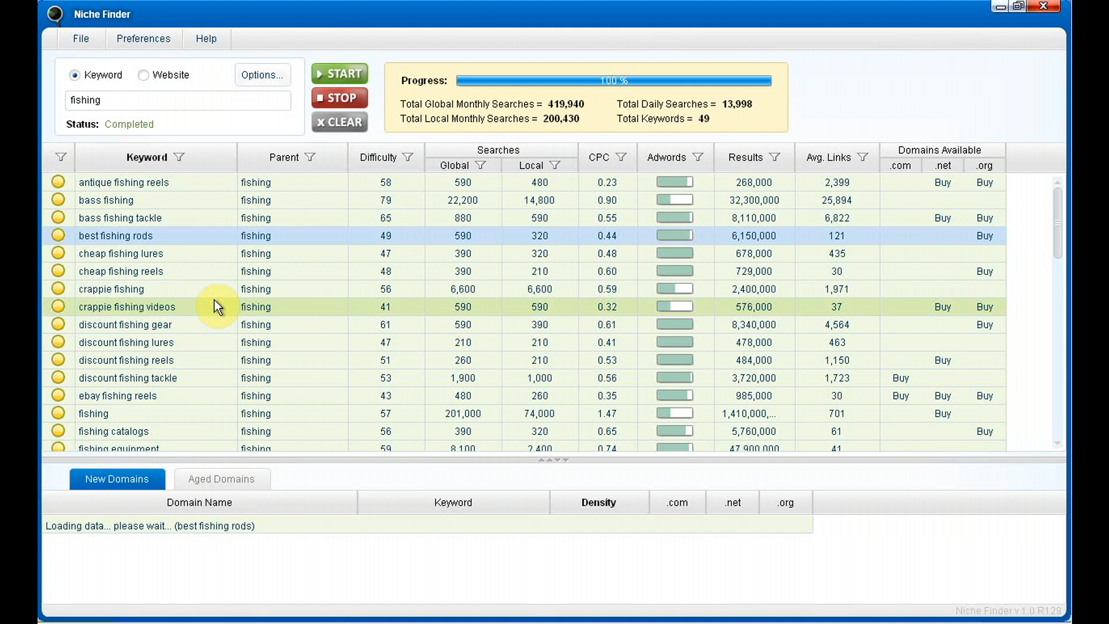
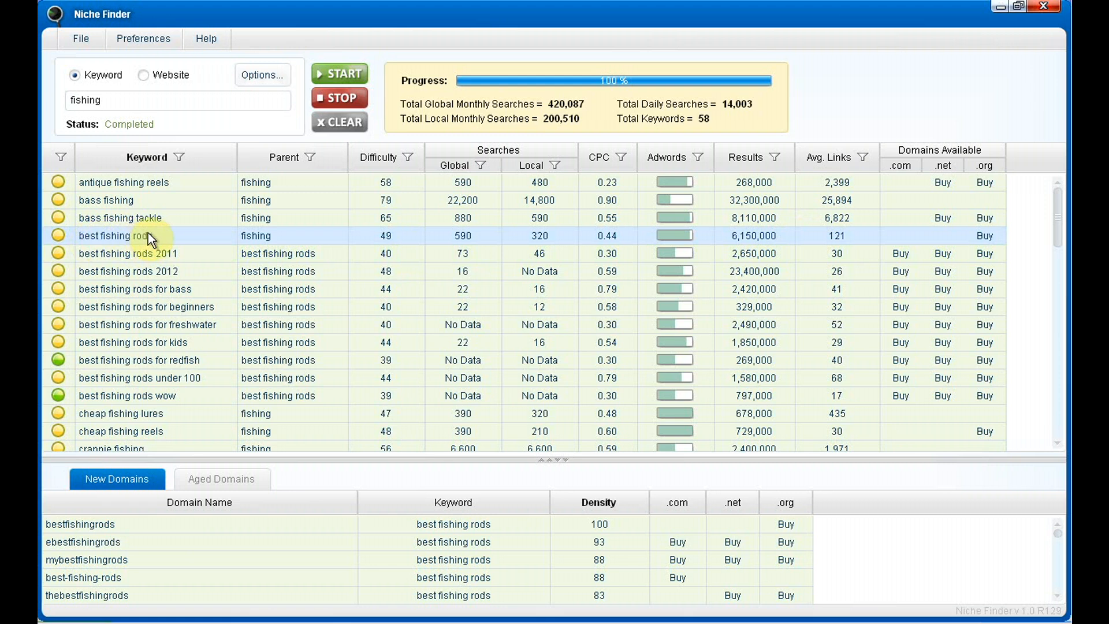
View the backlinks report for "best fishing rods", and sort the keyword list by local searches, lowest first.
left_click(838, 235)
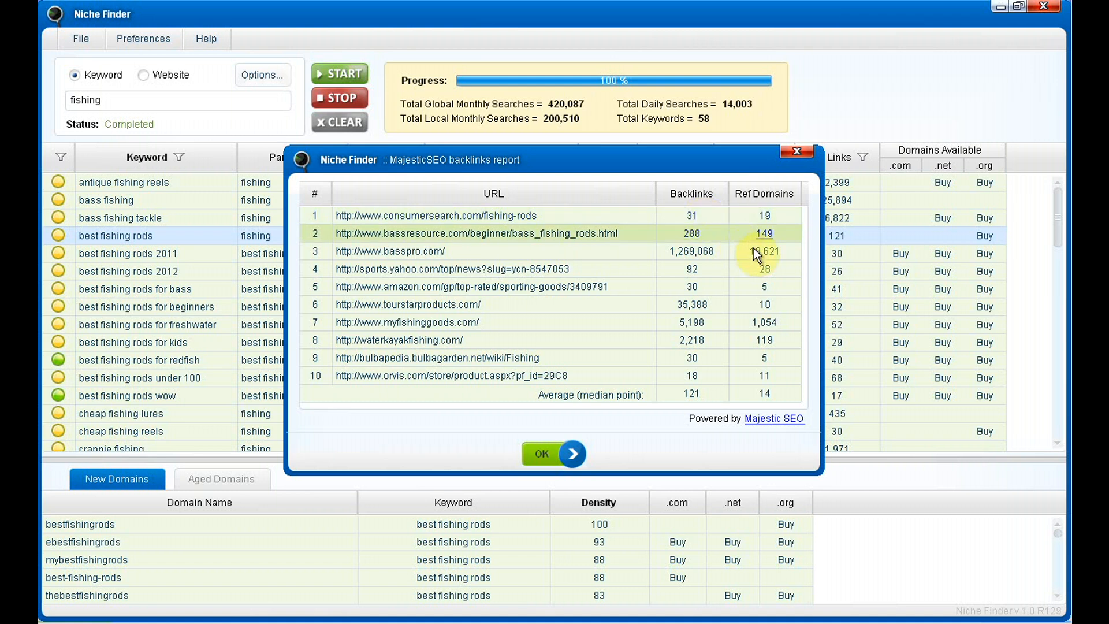
left_click(546, 455)
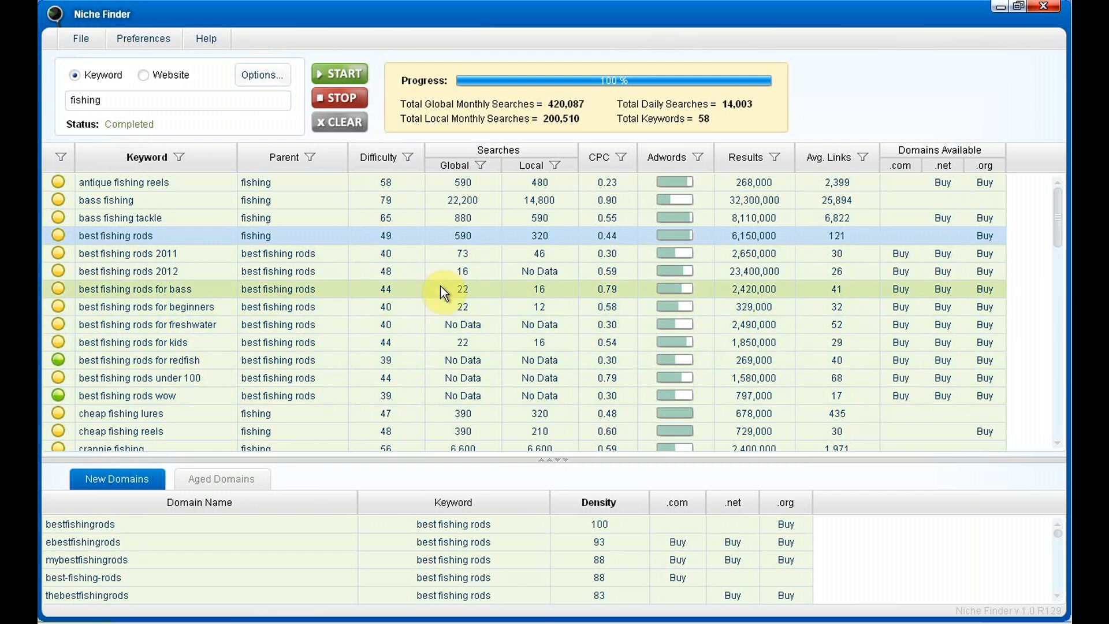
left_click(535, 164)
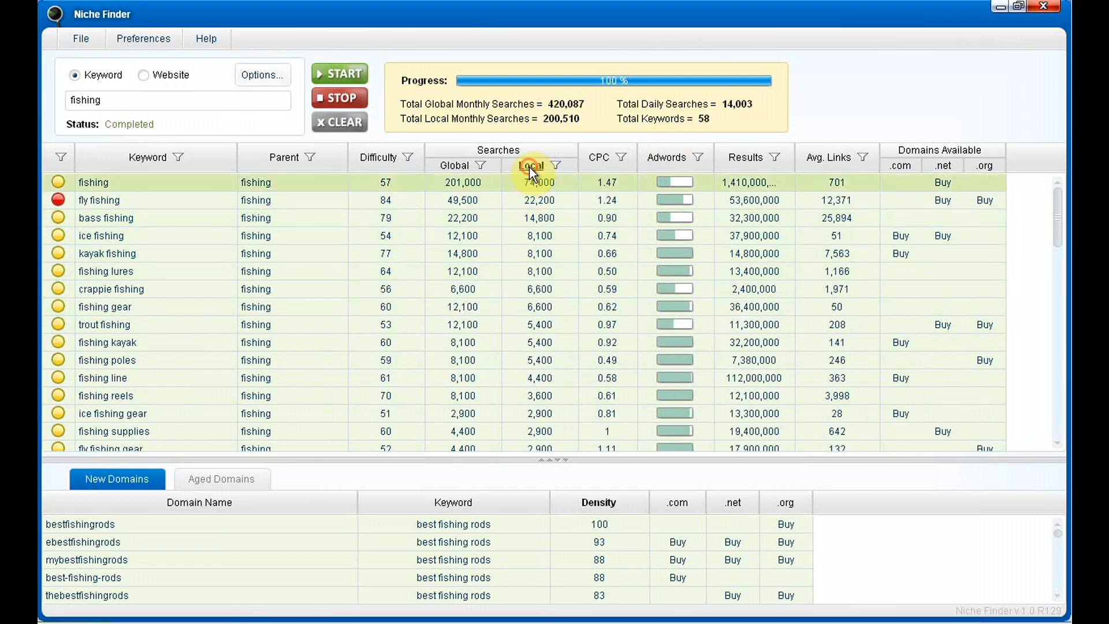
left_click(529, 168)
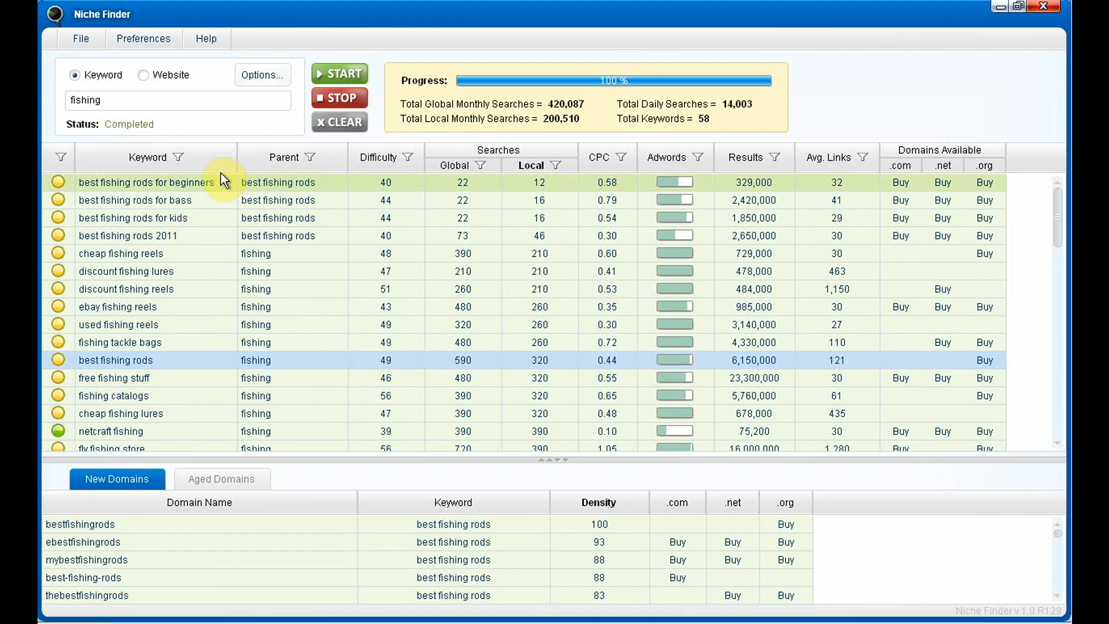
Examine the filter options of the Keyword and Local Searches columns, and leave both without applying a filter.
left_click(178, 157)
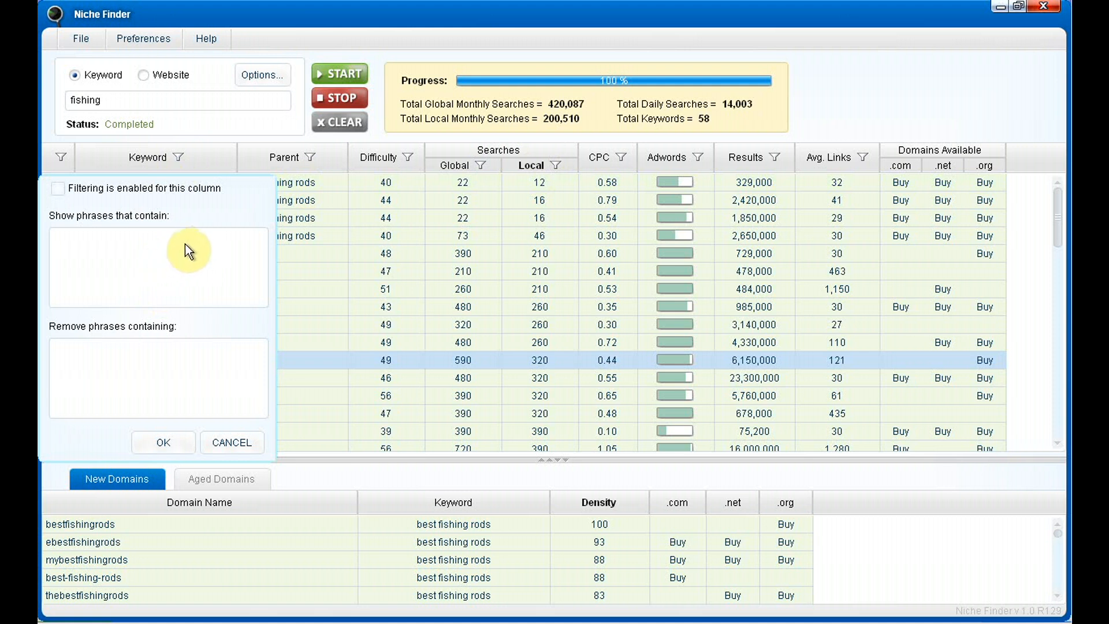
left_click(149, 243)
left_click(58, 188)
left_click(59, 188)
left_click(224, 447)
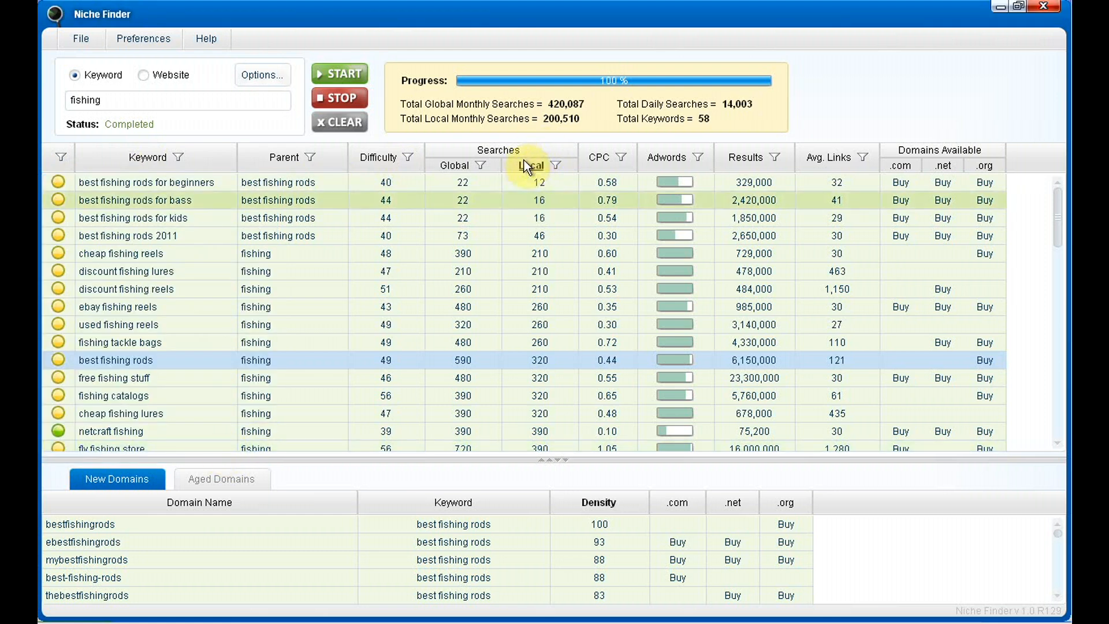
left_click(556, 165)
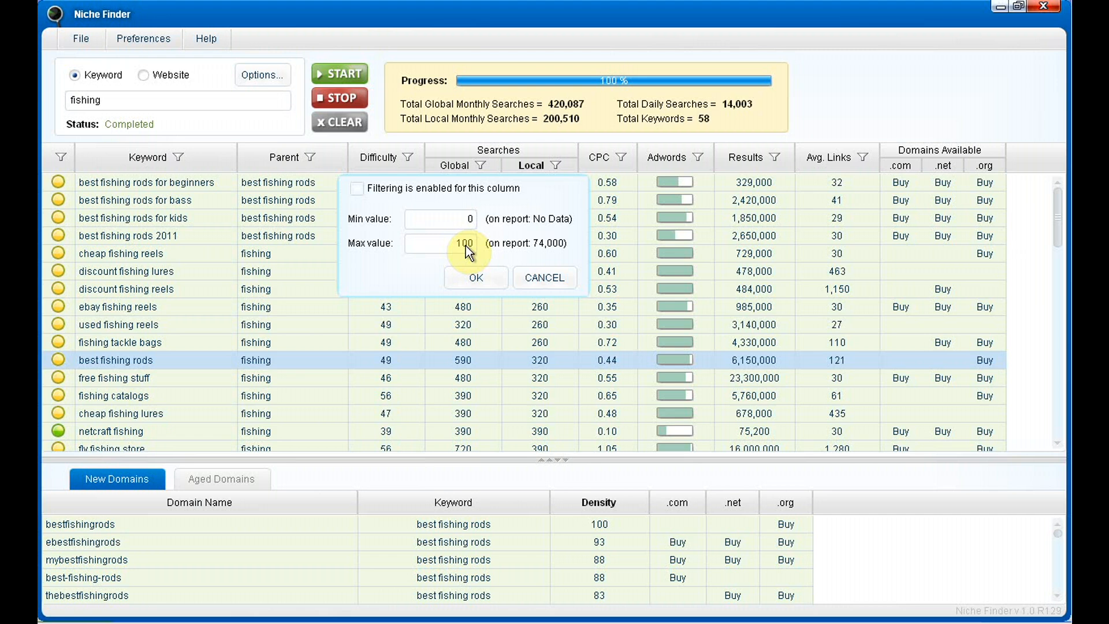
left_click(541, 276)
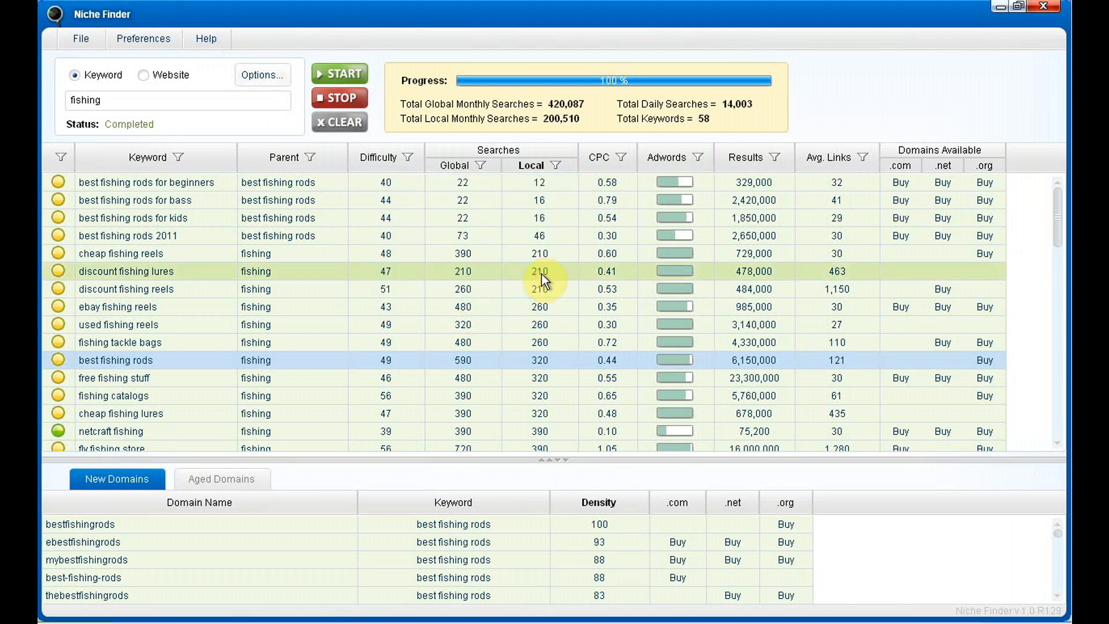
Review the keyword options and difficulty range values in the preferences, save them, and switch back to Keyword Blaze.
left_click(286, 82)
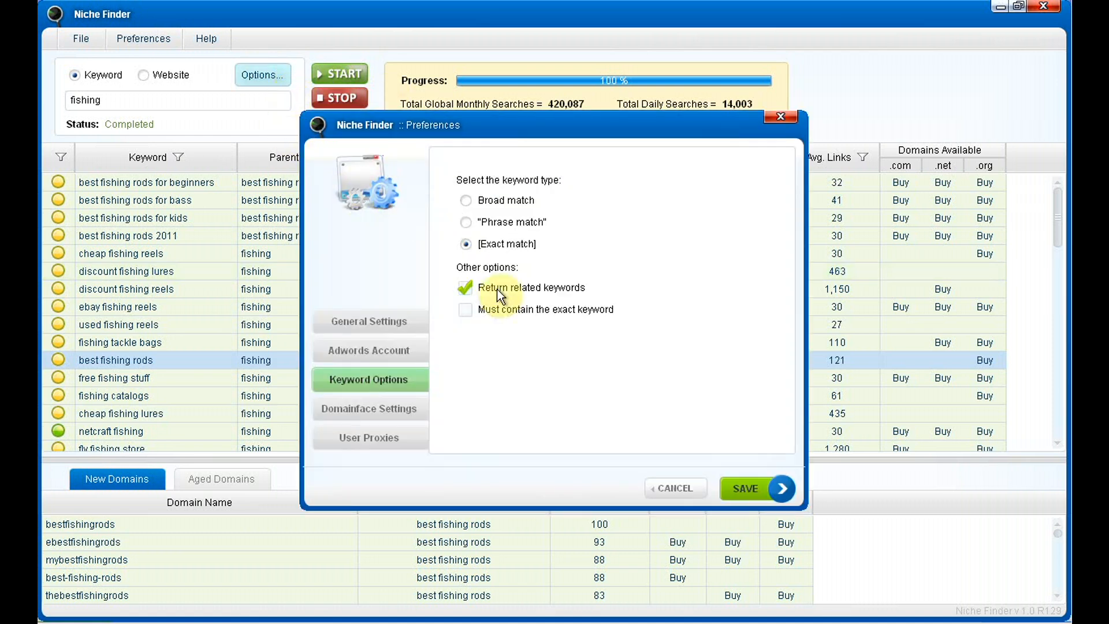
left_click(387, 325)
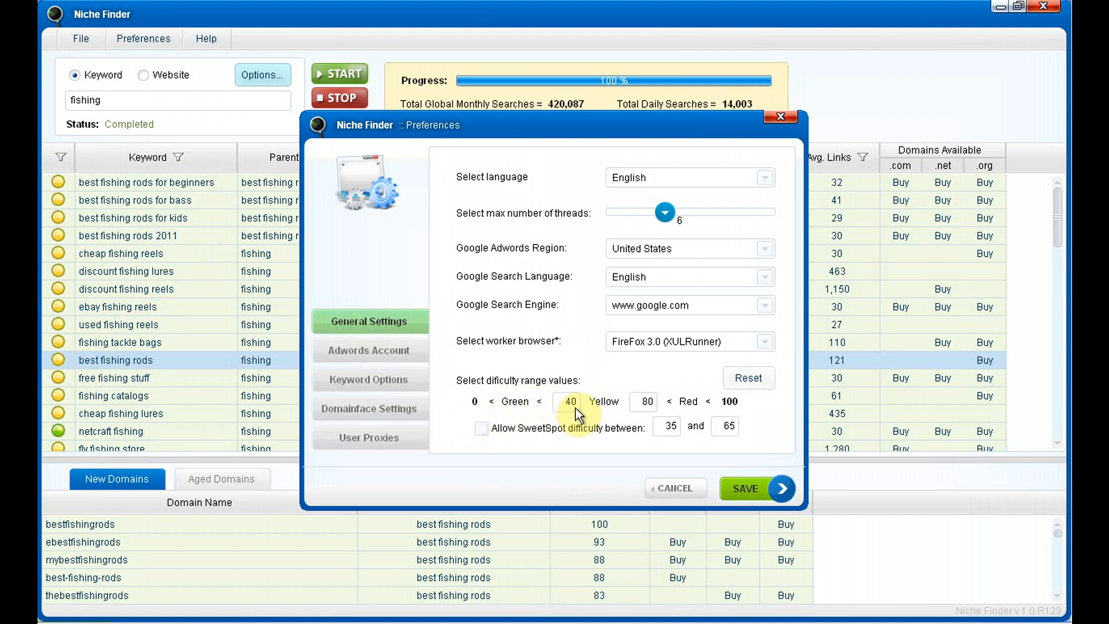
left_click_drag(564, 404, 578, 407)
left_click(614, 372)
left_click(748, 491)
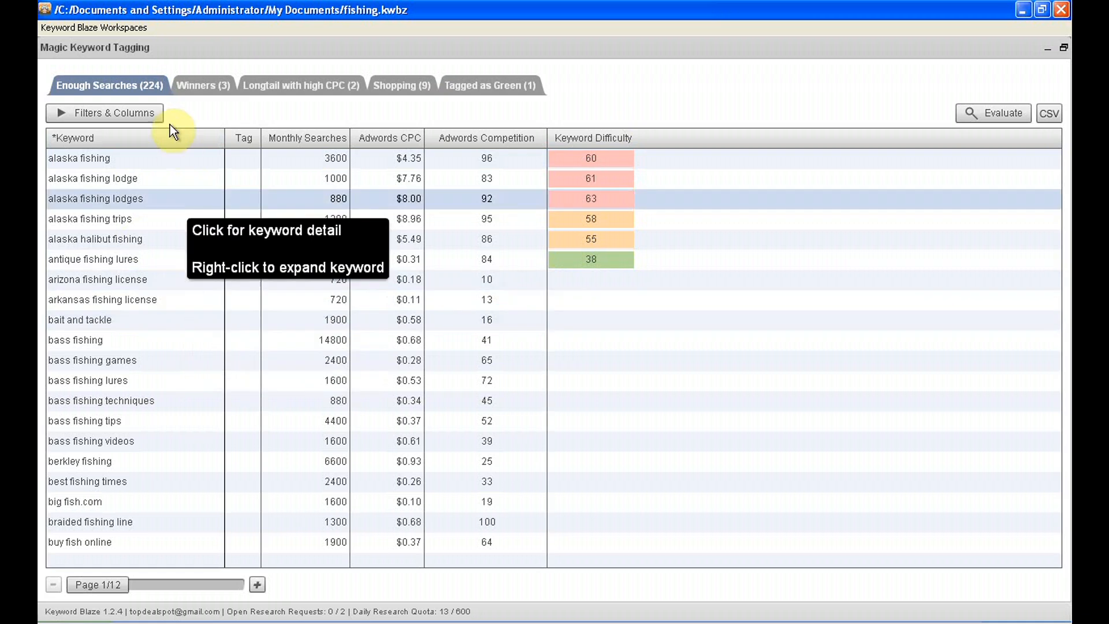
Open the keyword detail of "alaska fly fishing" from the Winners set.
left_click(194, 86)
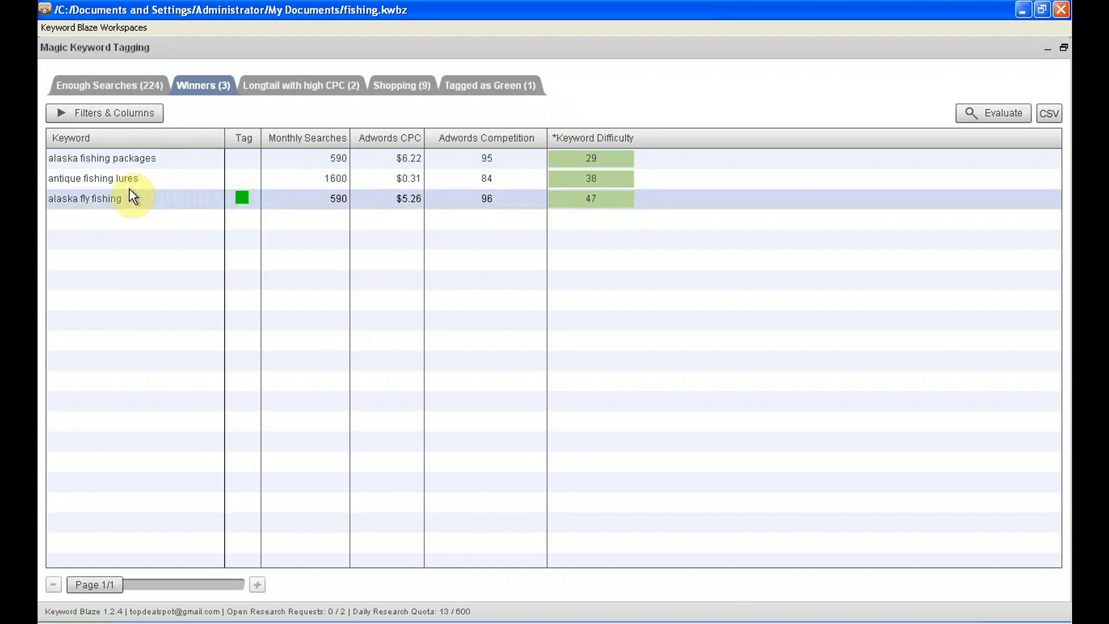
left_click(102, 204)
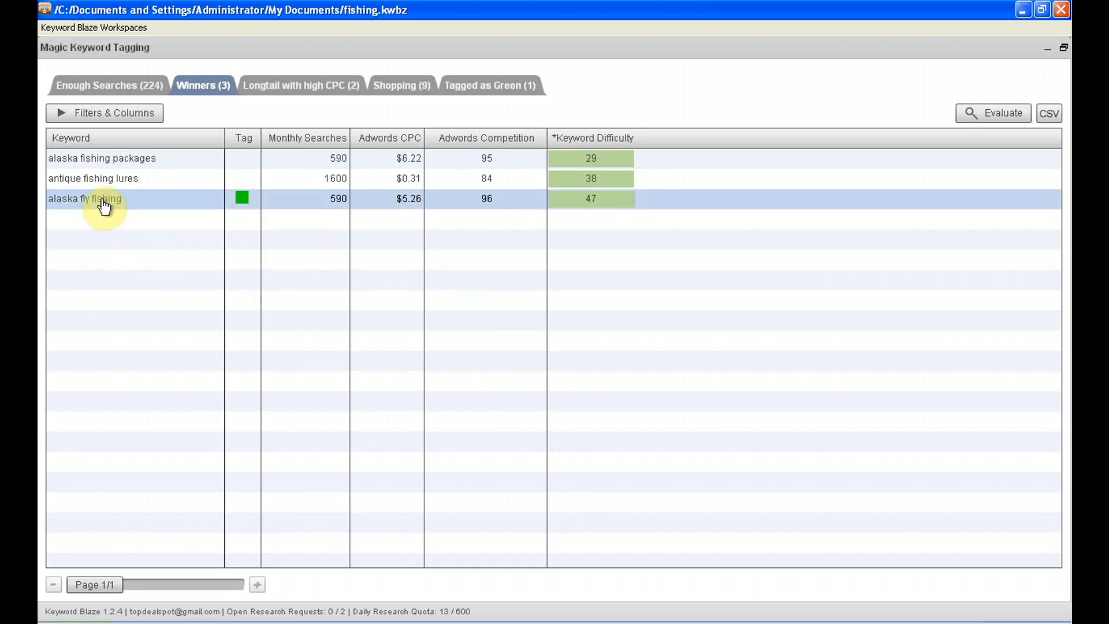
double_click(104, 205)
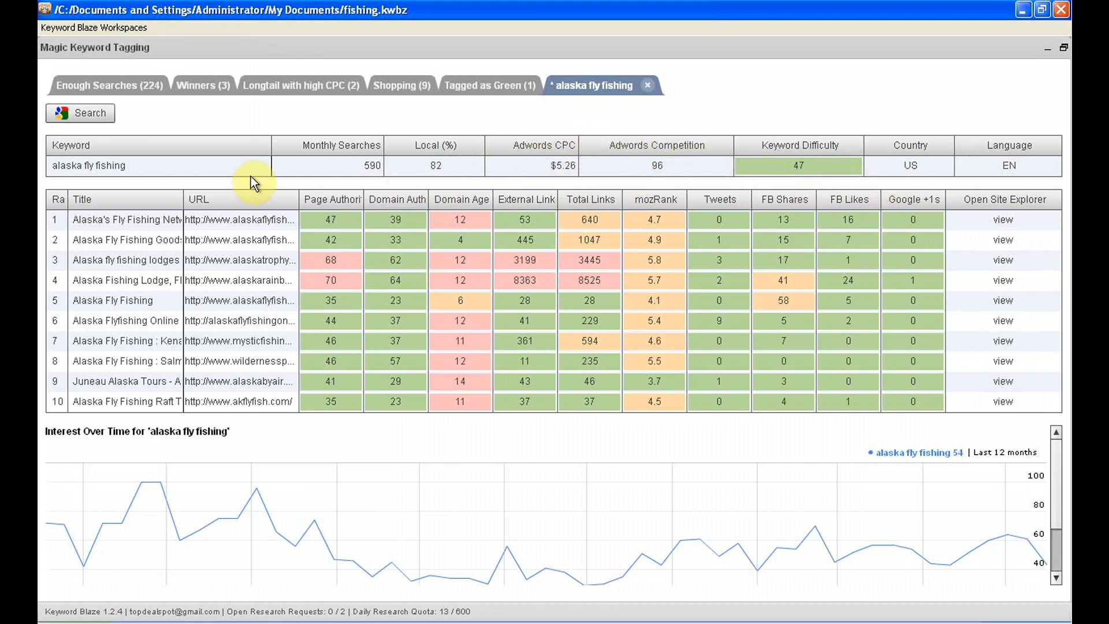
Widen the Title and URL columns of the ranking pages table to read their entries, and narrow both again.
left_click_drag(183, 199, 291, 211)
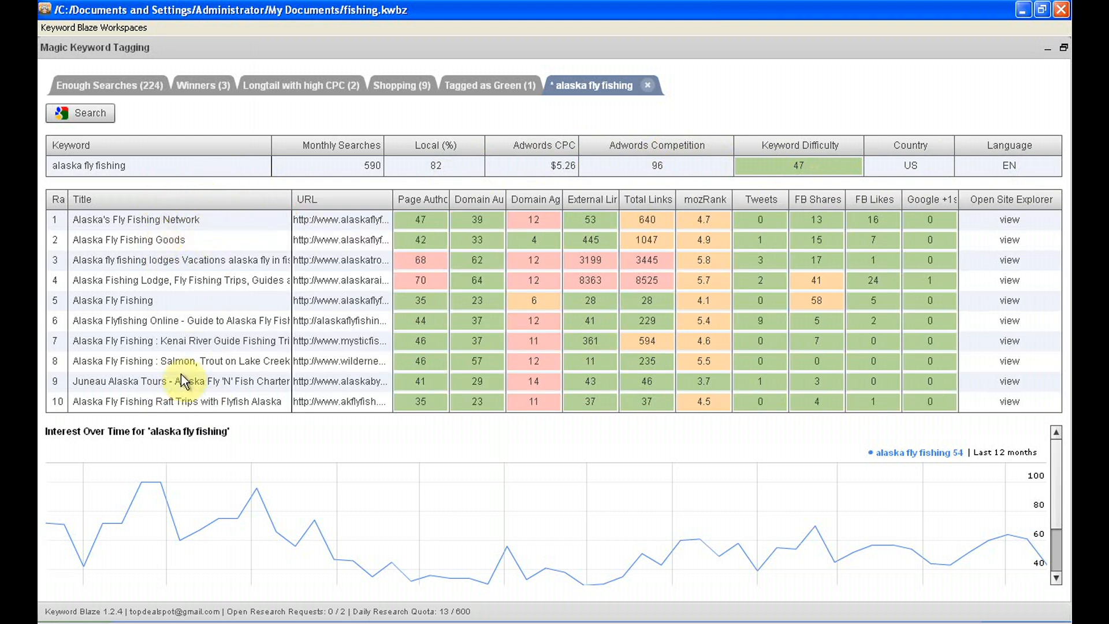
left_click_drag(393, 199, 586, 217)
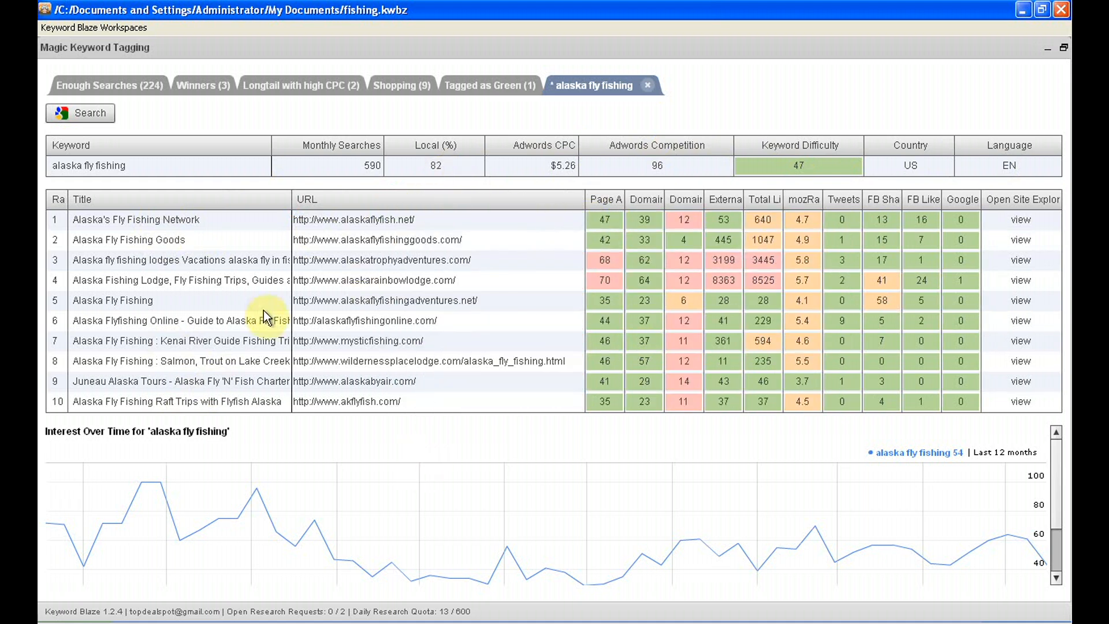
left_click_drag(584, 199, 416, 199)
left_click_drag(290, 200, 154, 198)
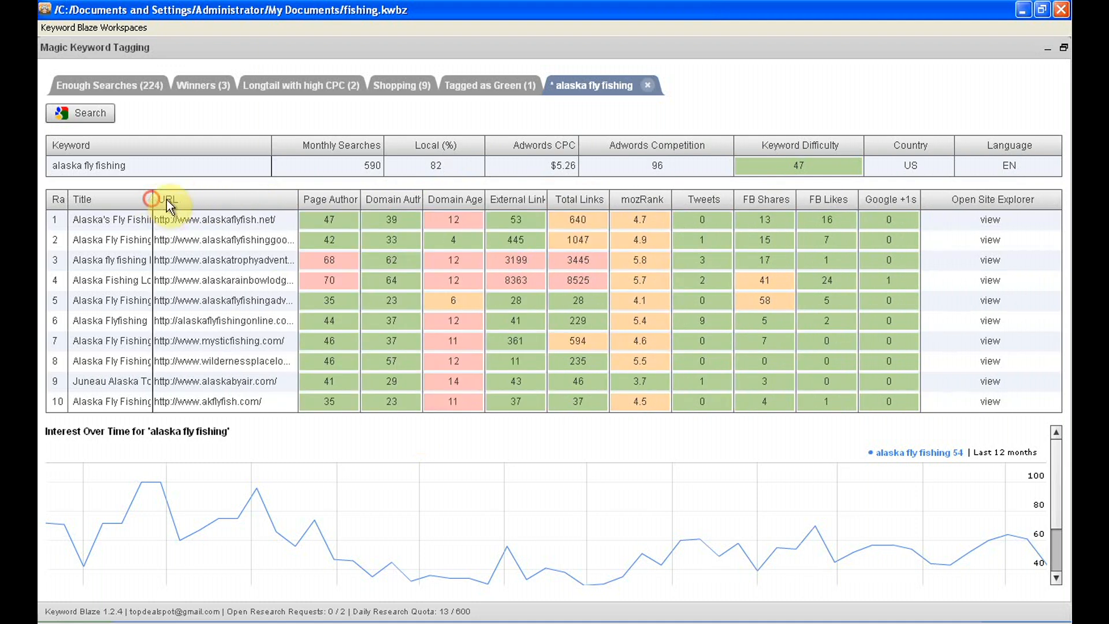
Resize the Page Authority, Domain Authority, External Links and Google +1s columns to examine the ranking pages' metrics.
left_click_drag(362, 197, 525, 215)
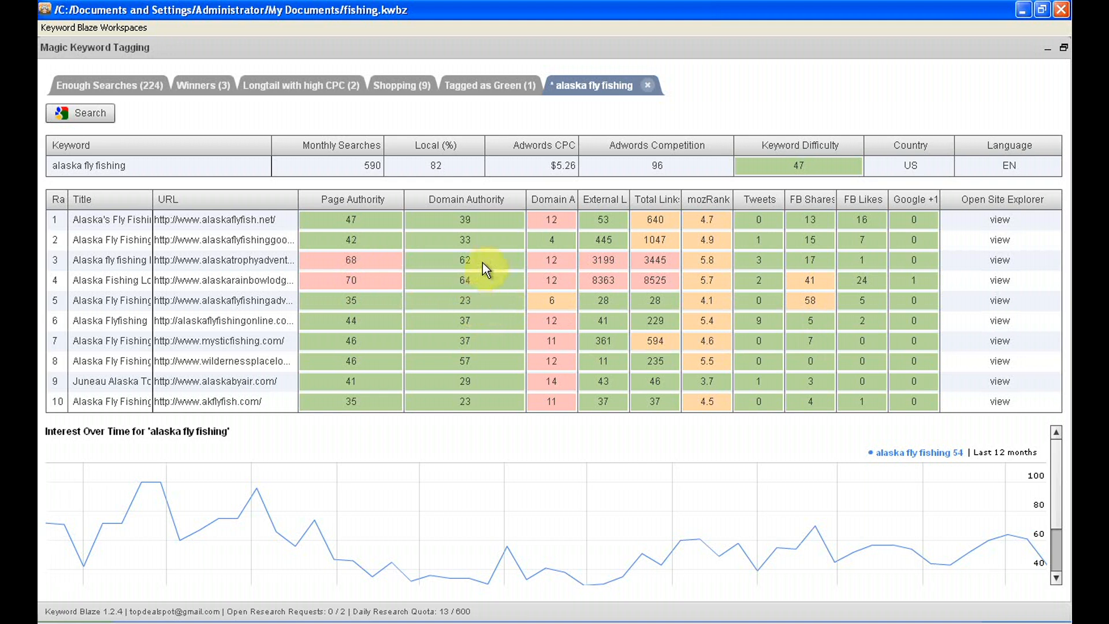
left_click_drag(524, 198, 495, 198)
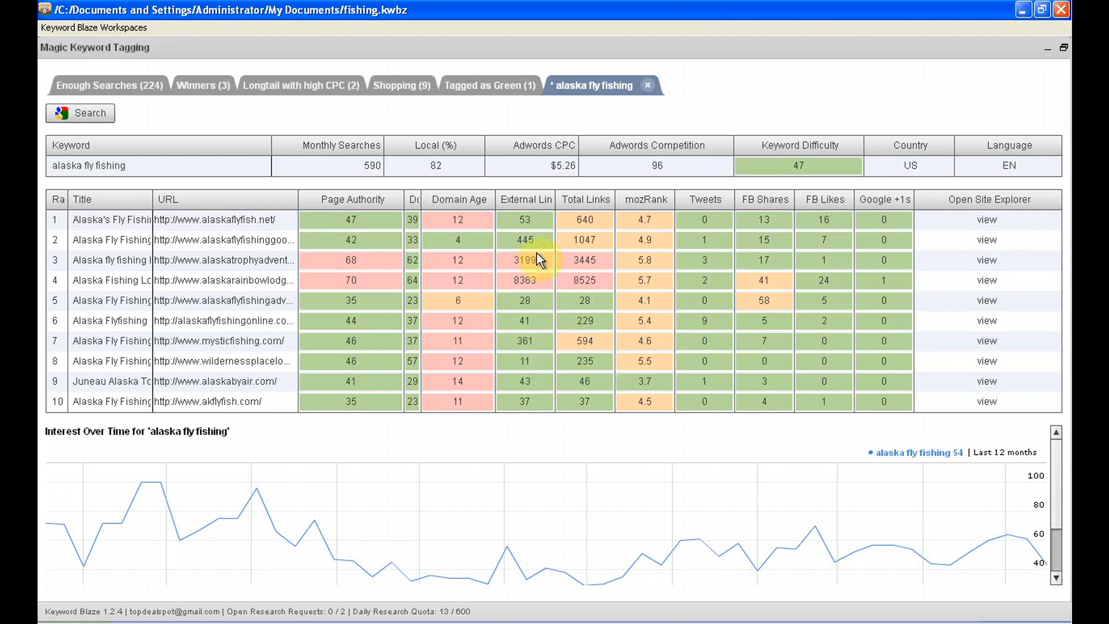
left_click_drag(554, 200, 593, 199)
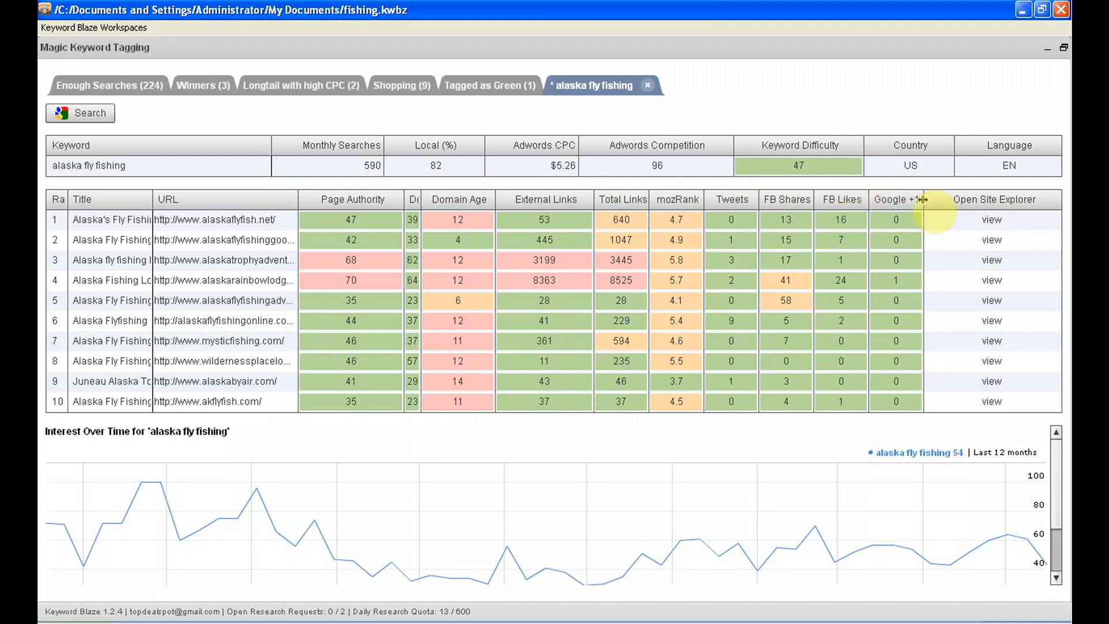
left_click_drag(922, 199, 936, 200)
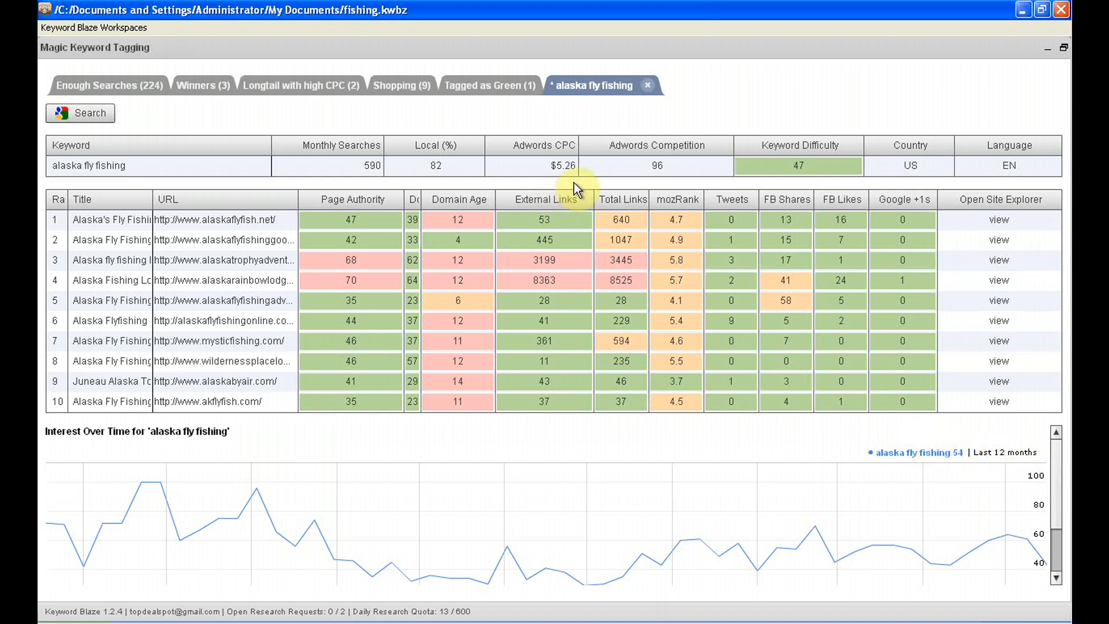
Close the keyword detail of "alaska fly fishing" and return to the Winners set.
left_click(650, 85)
left_click(196, 86)
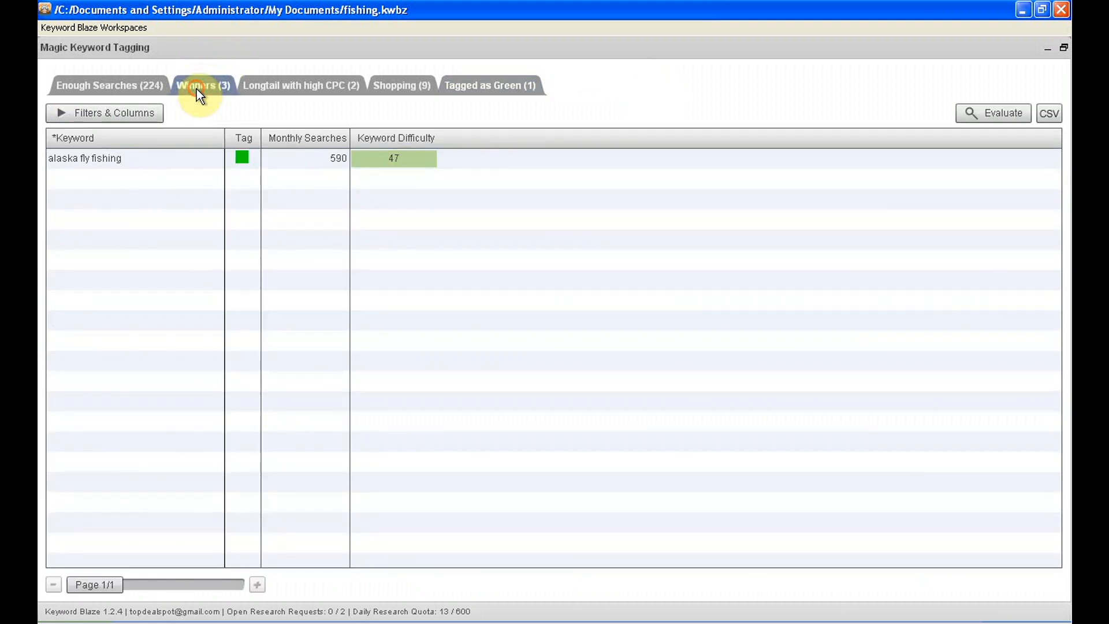